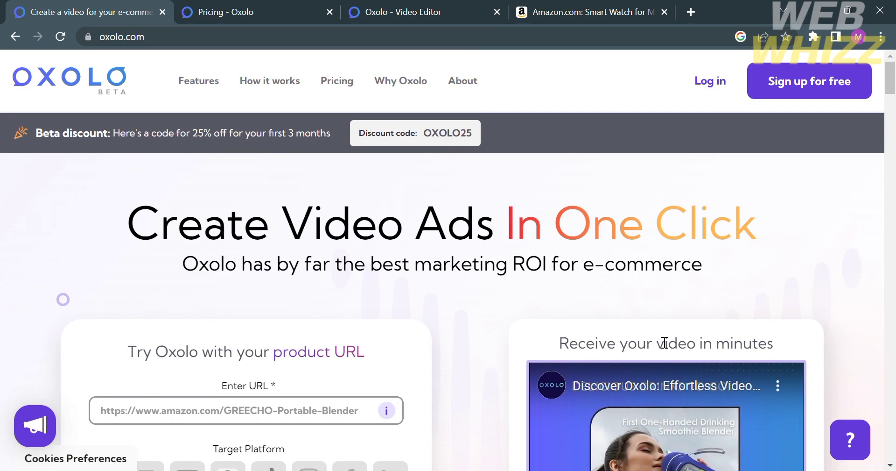
- Scroll up and down through the current Oxolo page to review its content
scroll(603, 296, "down", 10)
scroll(604, 302, "down", 20)
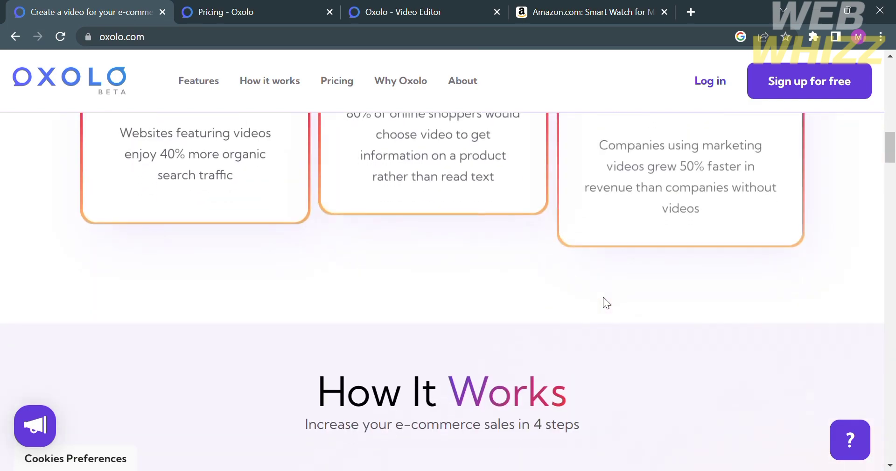
scroll(604, 296, "down", 15)
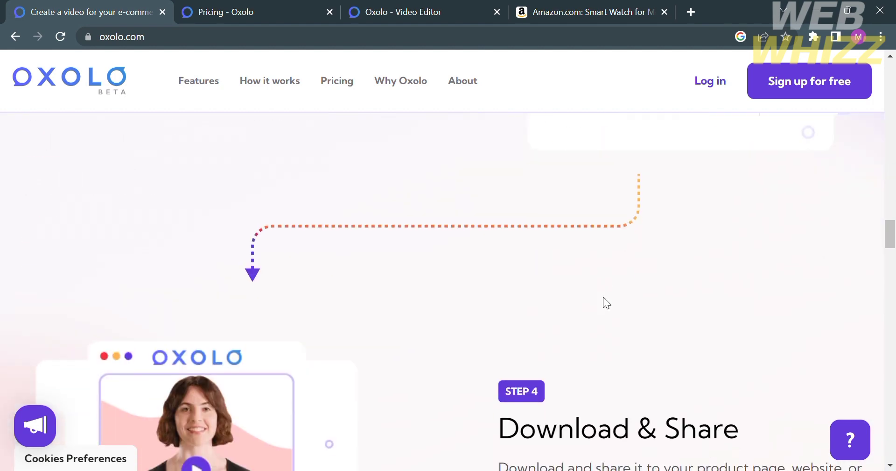
scroll(603, 296, "up", 7)
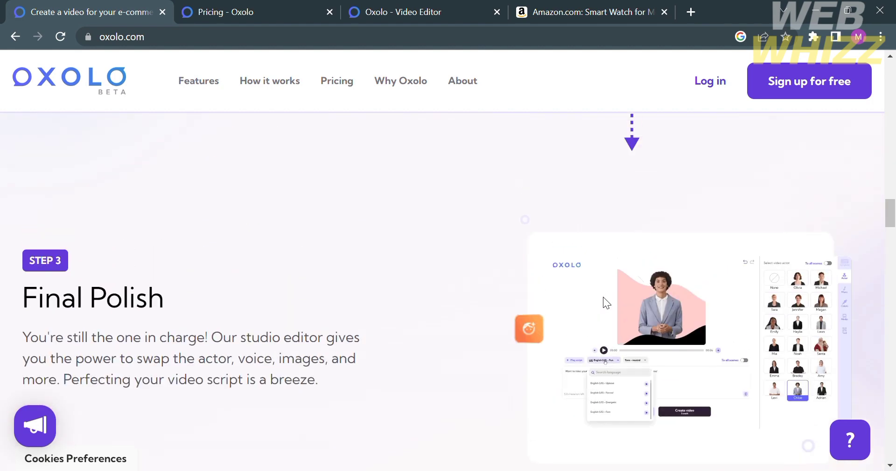
scroll(603, 296, "down", 3)
scroll(603, 296, "down", 8)
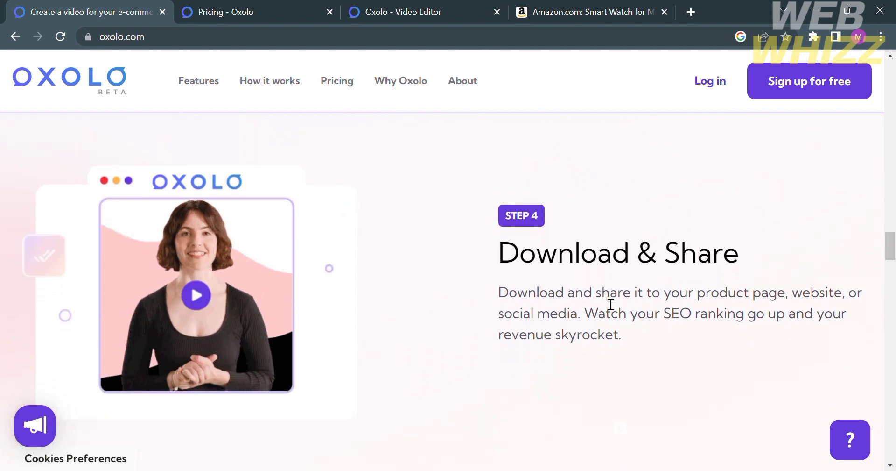
scroll(581, 301, "down", 13)
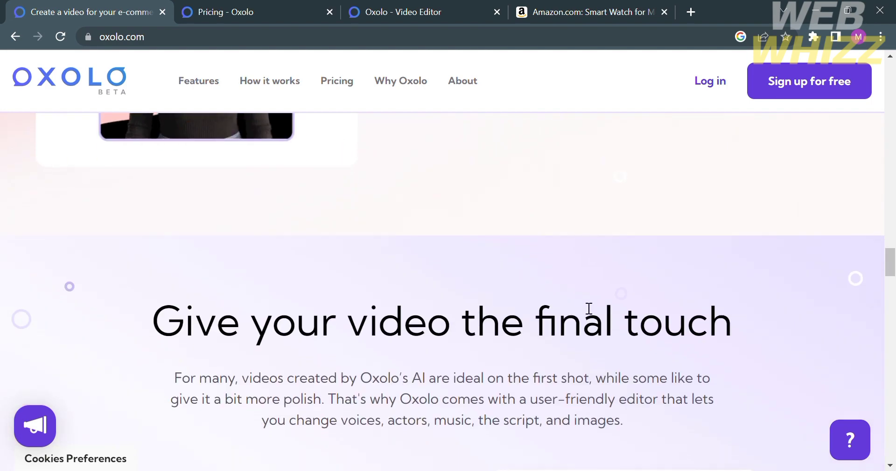
scroll(582, 301, "down", 8)
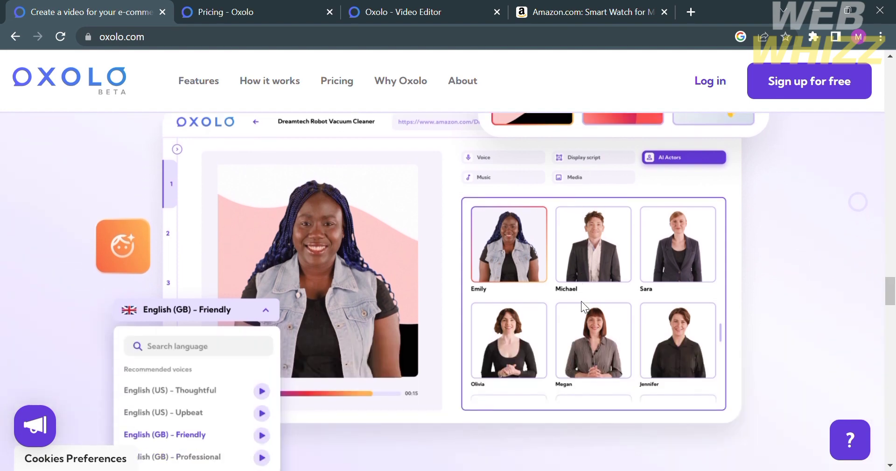
scroll(581, 301, "down", 8)
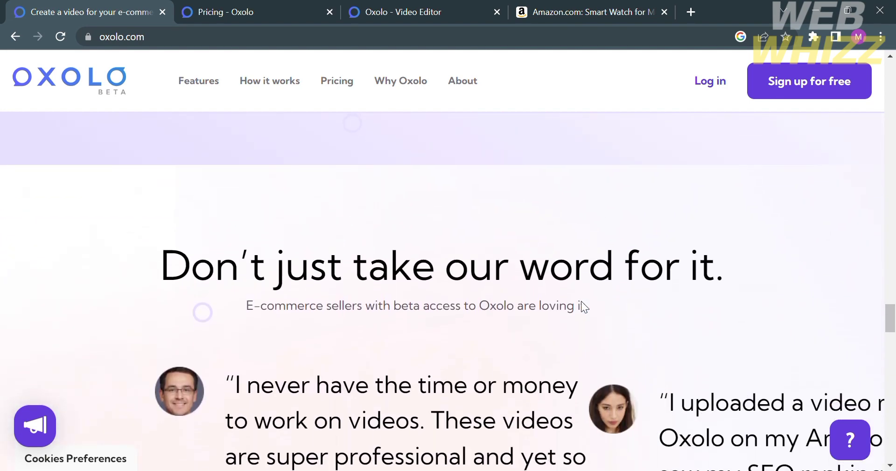
scroll(589, 309, "down", 1)
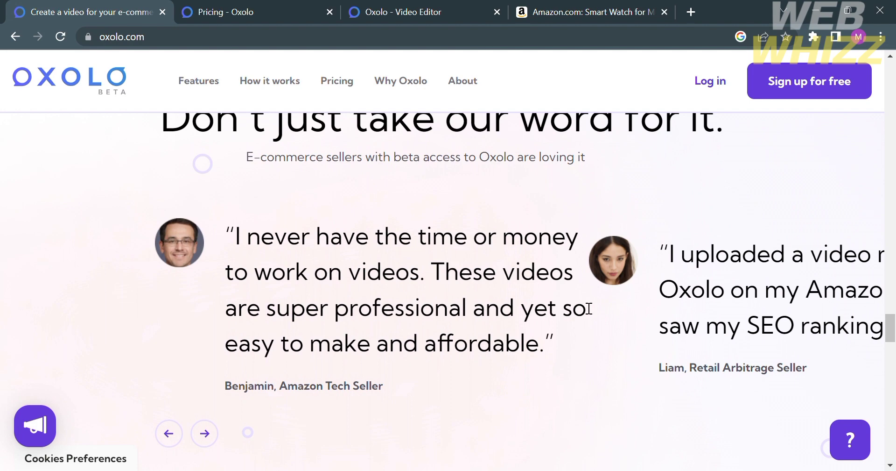
scroll(589, 309, "down", 10)
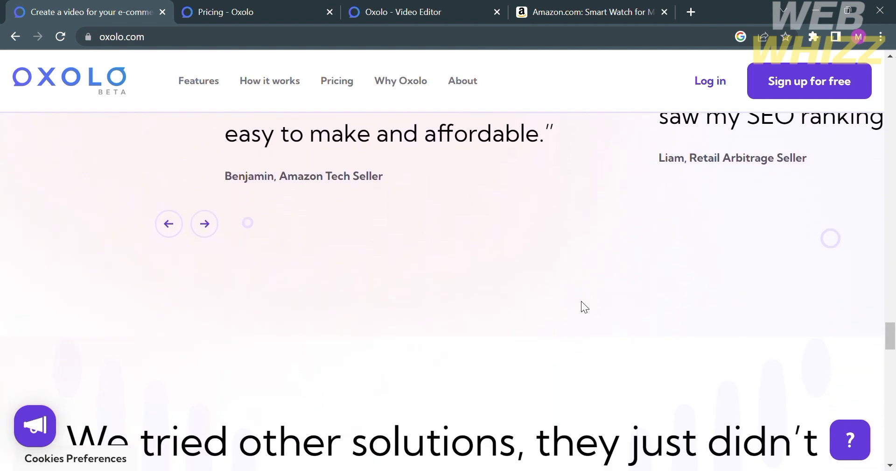
scroll(589, 308, "down", 5)
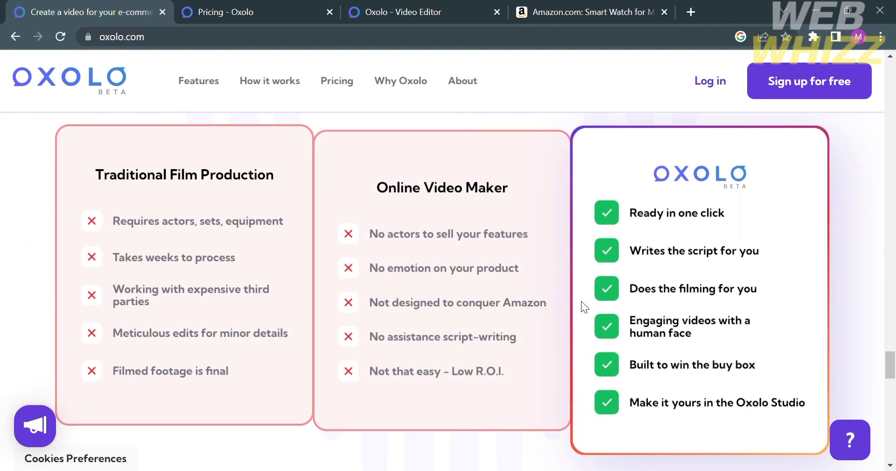
scroll(581, 301, "down", 1)
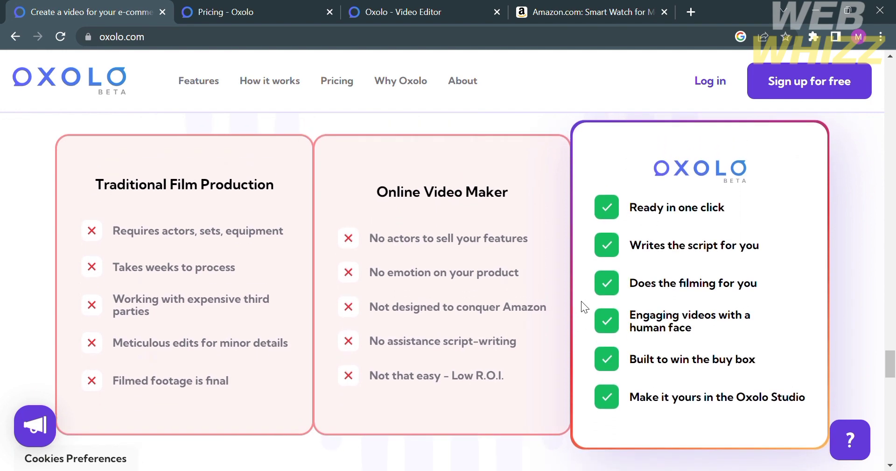
scroll(581, 300, "up", 3)
scroll(581, 301, "up", 1)
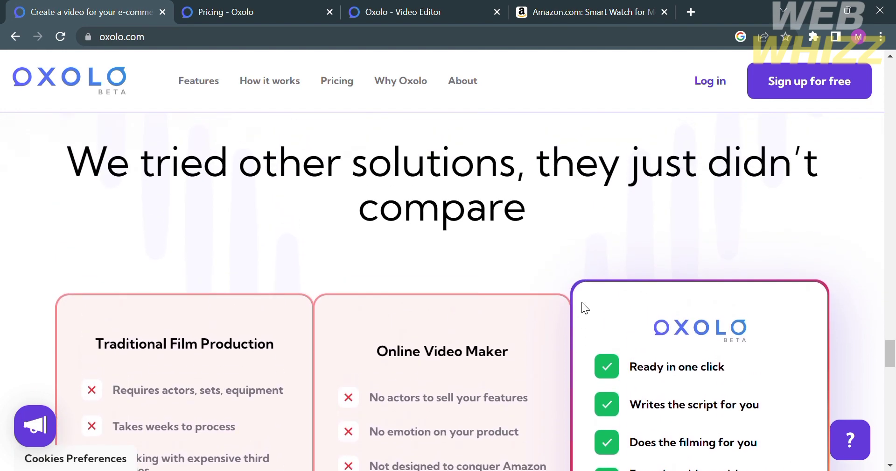
scroll(582, 303, "down", 3)
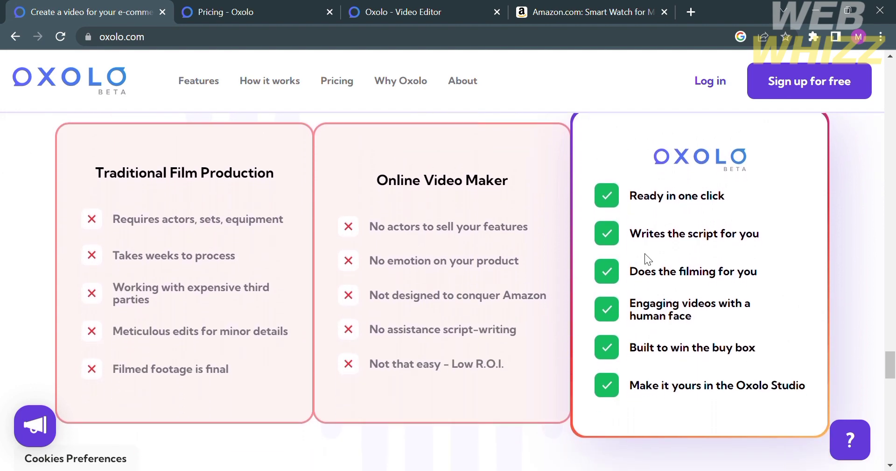
scroll(645, 253, "down", 5)
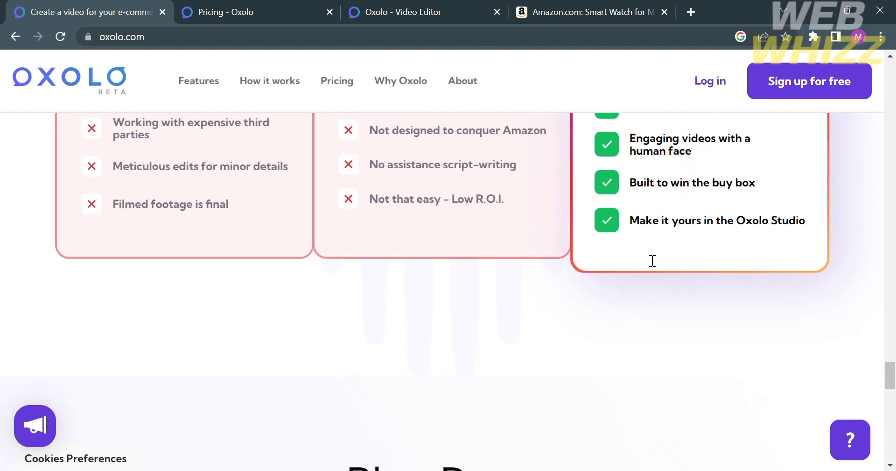
scroll(646, 253, "down", 7)
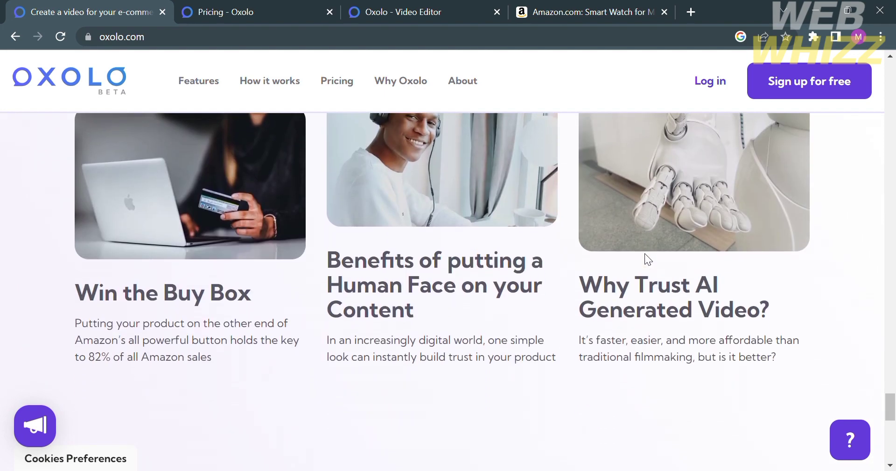
scroll(650, 258, "down", 3)
scroll(650, 258, "up", 5)
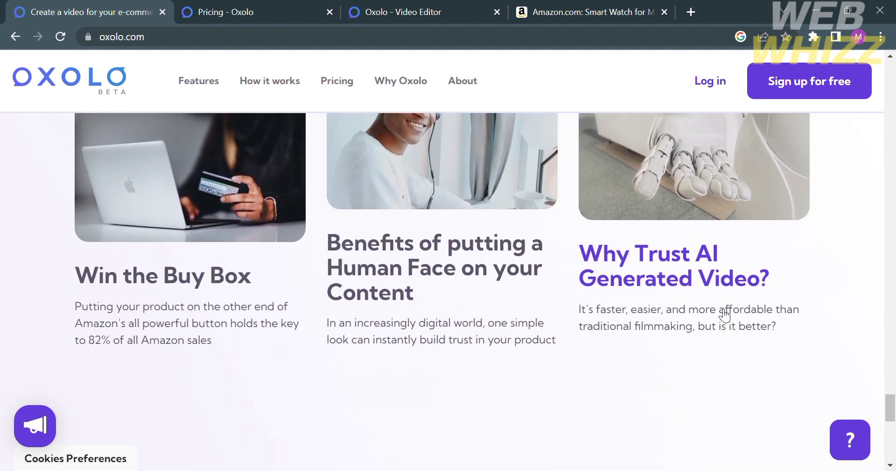
scroll(725, 312, "down", 3)
scroll(721, 311, "down", 7)
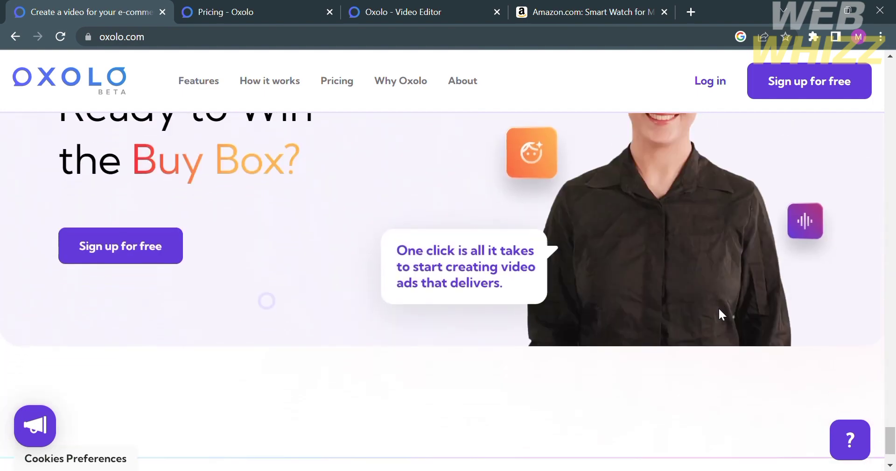
scroll(719, 310, "up", 3)
scroll(719, 310, "down", 5)
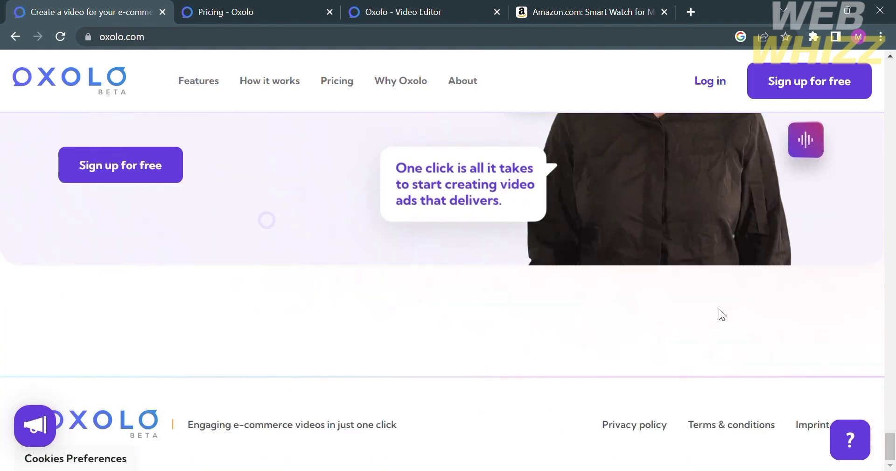
scroll(719, 310, "up", 15)
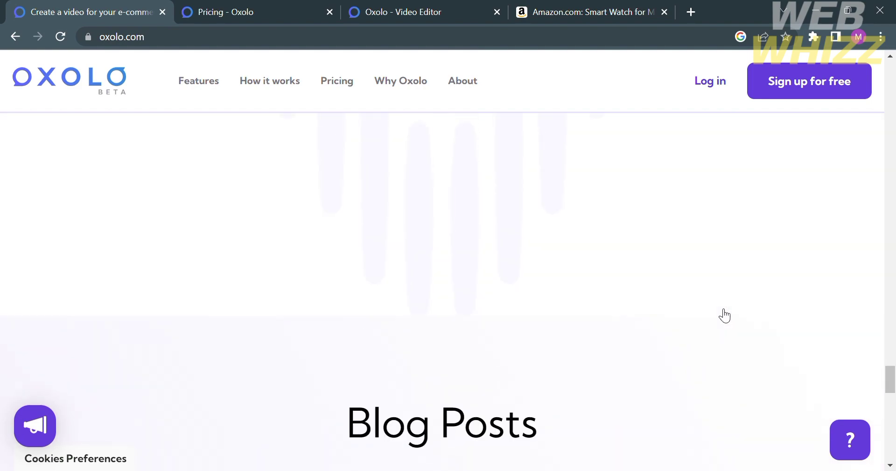
scroll(719, 308, "up", 10)
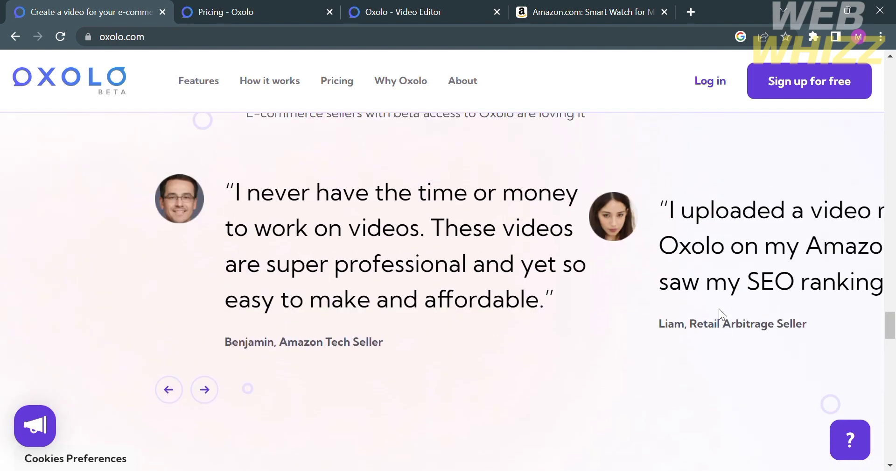
scroll(727, 316, "up", 12)
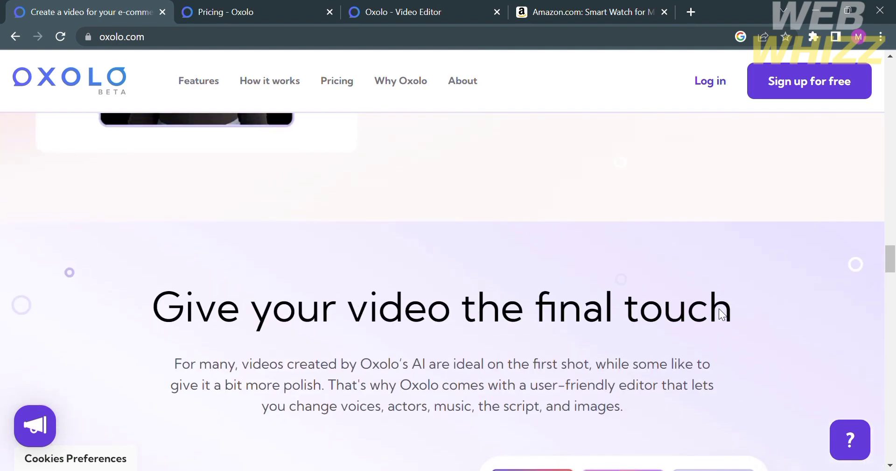
scroll(723, 312, "up", 12)
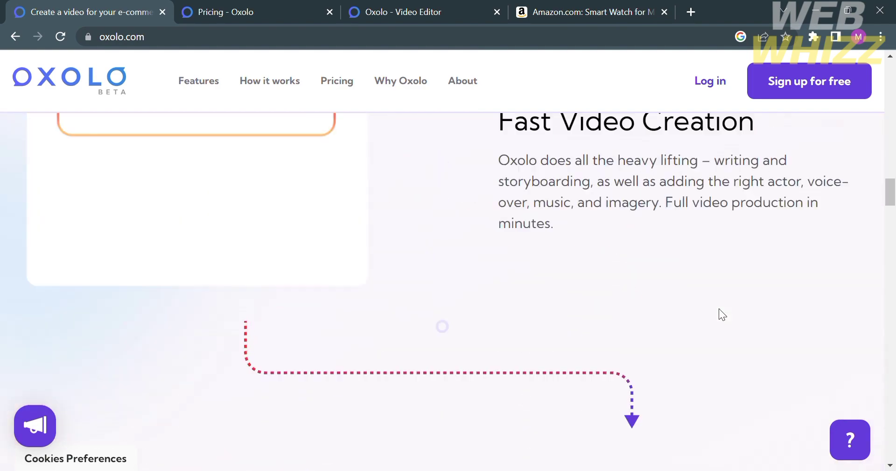
scroll(719, 309, "up", 12)
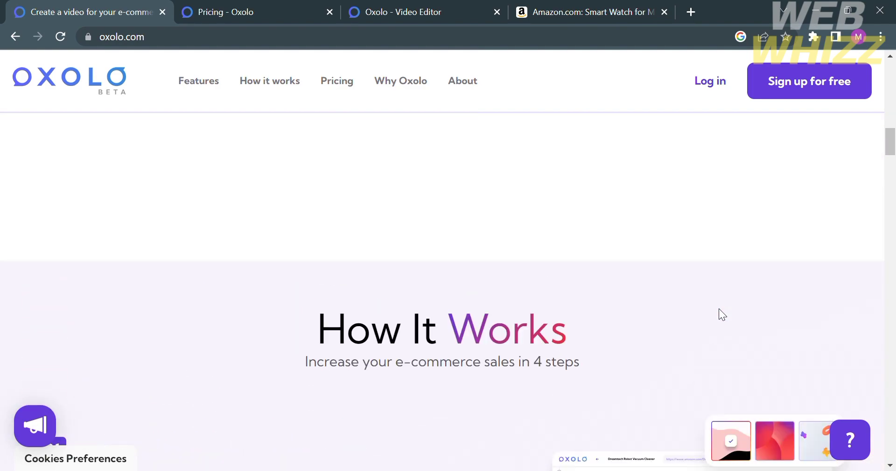
scroll(723, 312, "up", 2)
scroll(719, 309, "down", 4)
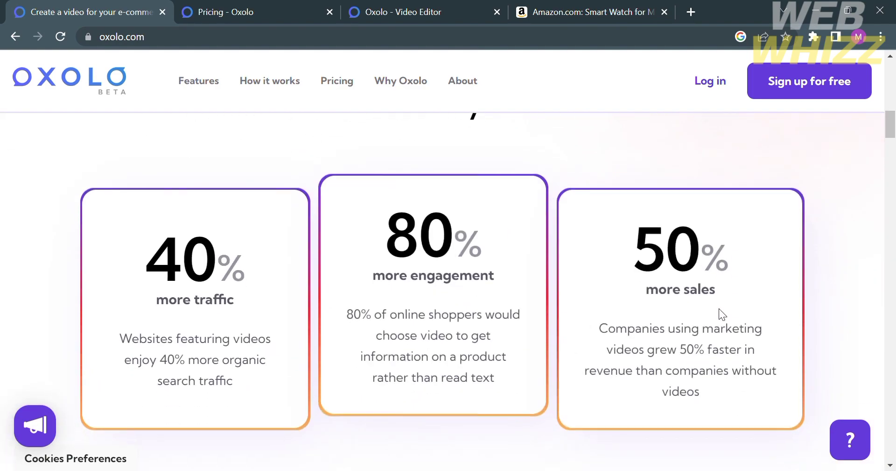
scroll(720, 309, "up", 2)
scroll(719, 308, "up", 8)
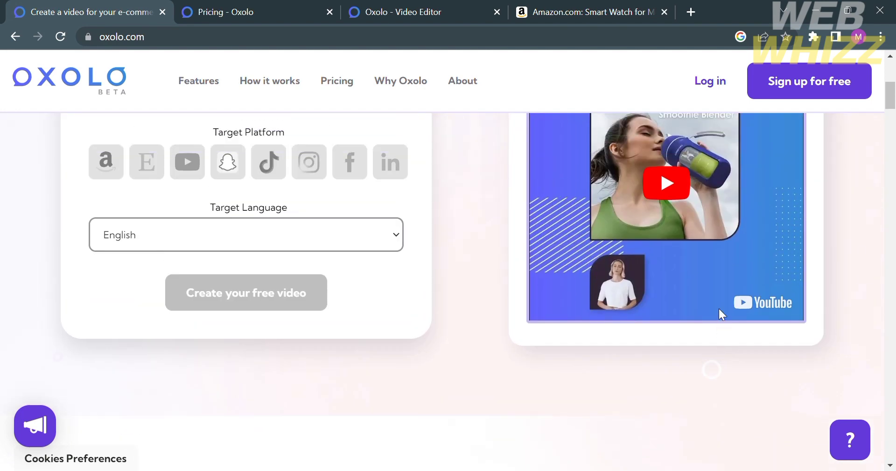
scroll(719, 308, "up", 3)
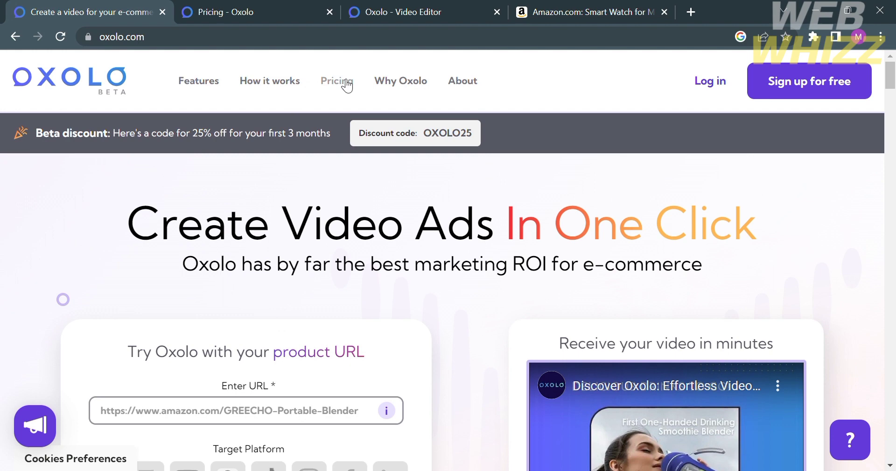
- Bring up the Oxolo pricing plans page and look through the available plans
left_click(258, 7)
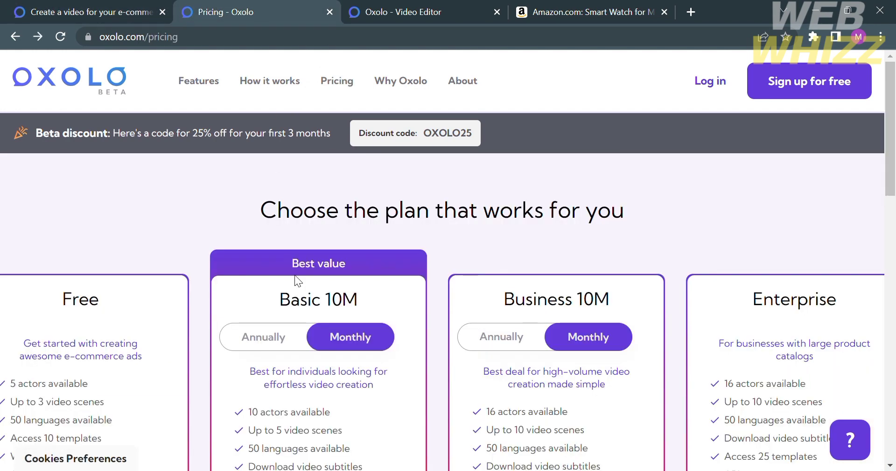
scroll(295, 274, "down", 3)
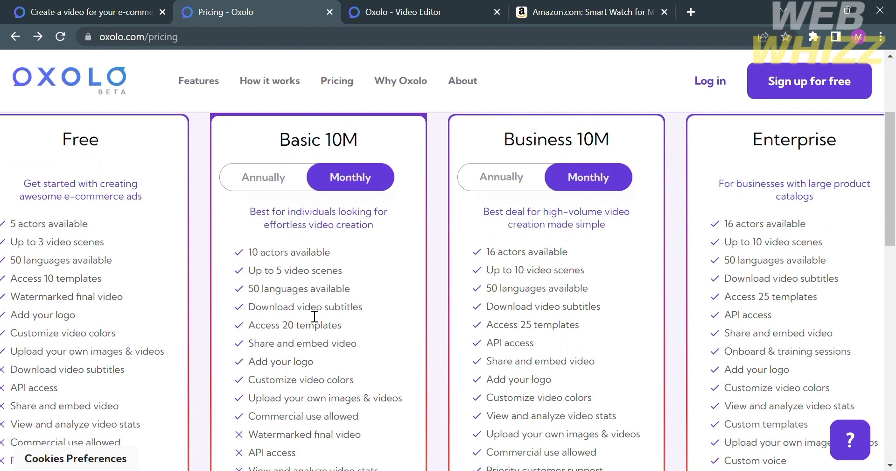
scroll(315, 316, "down", 2)
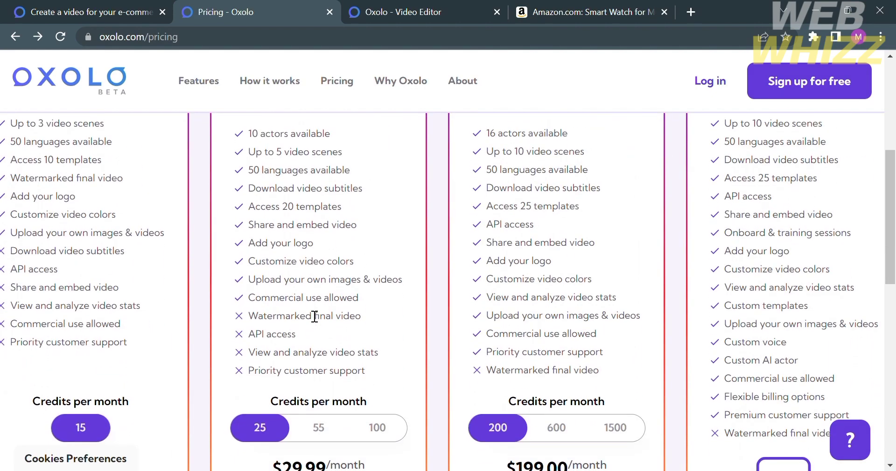
scroll(314, 316, "left", 1)
scroll(314, 316, "up", 4)
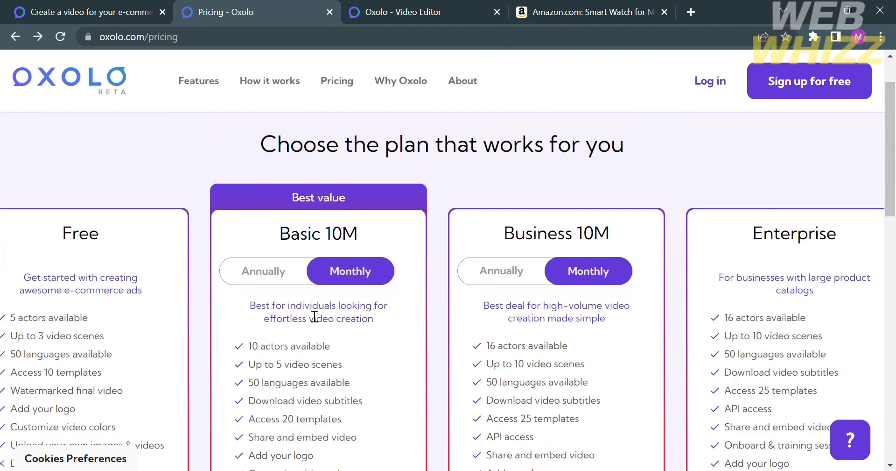
scroll(154, 309, "down", 5)
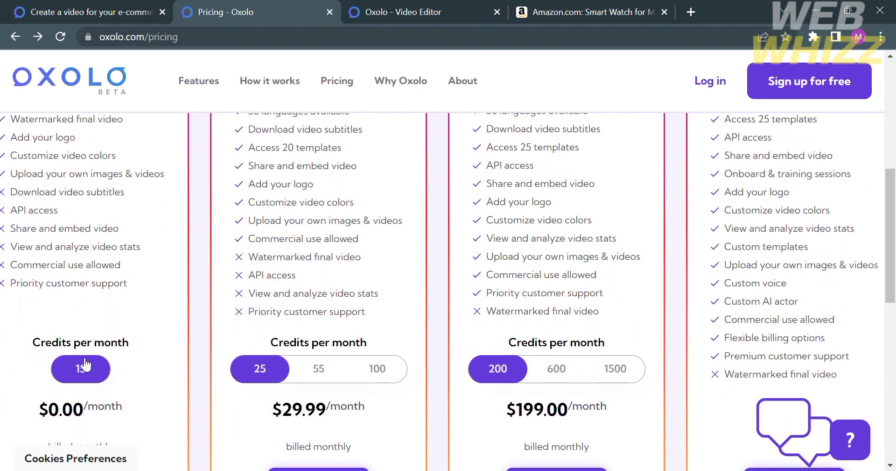
scroll(116, 429, "down", 2)
scroll(117, 429, "up", 4)
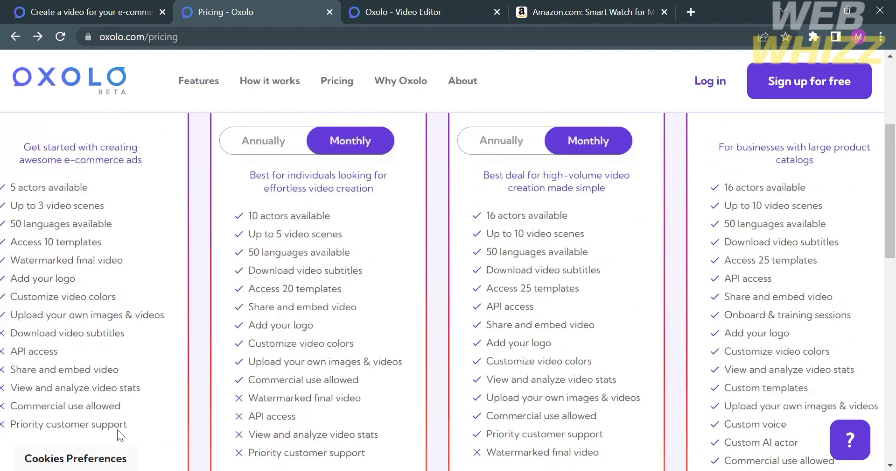
scroll(117, 429, "up", 2)
scroll(388, 214, "down", 3)
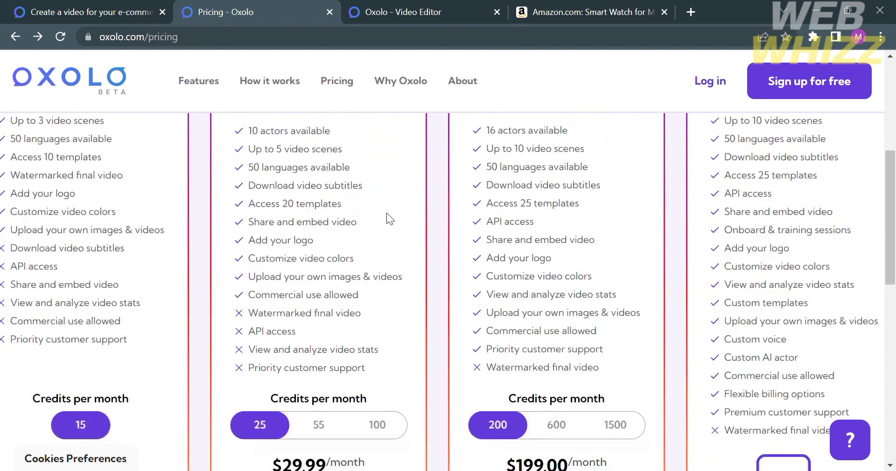
scroll(387, 212, "down", 5)
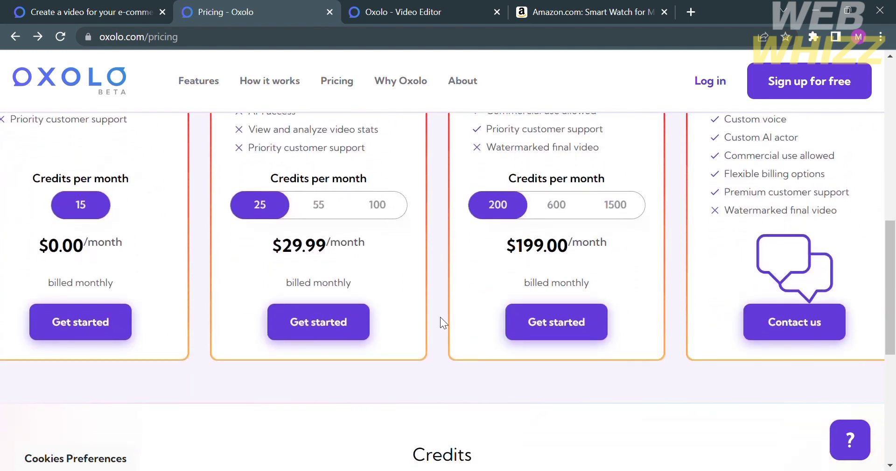
scroll(441, 316, "up", 3)
scroll(440, 317, "down", 1)
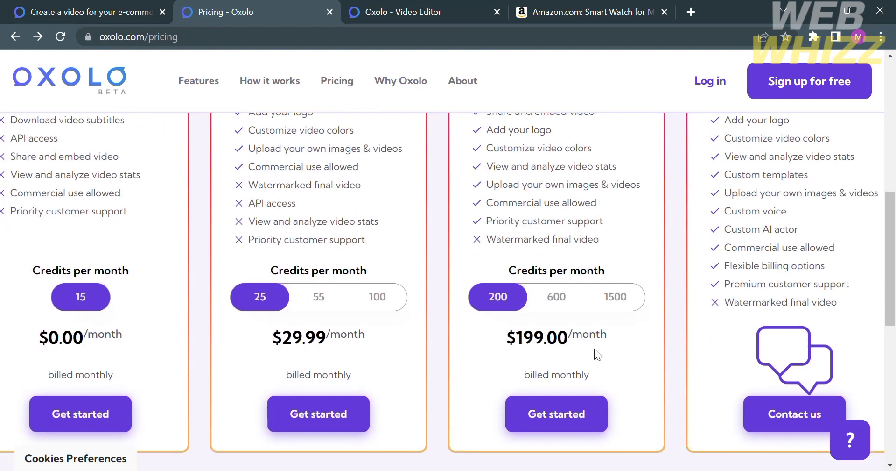
scroll(595, 349, "up", 6)
scroll(595, 348, "down", 1)
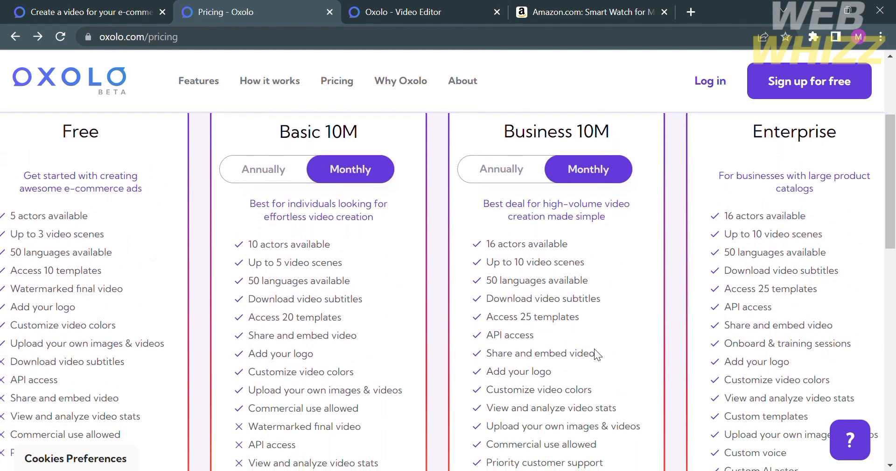
scroll(595, 353, "up", 1)
scroll(594, 353, "down", 2)
scroll(594, 353, "up", 1)
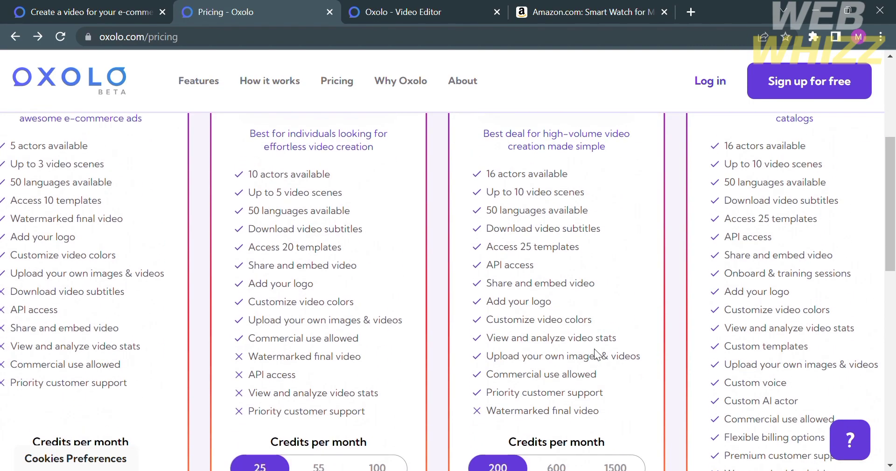
scroll(570, 381, "down", 3)
scroll(570, 381, "down", 6)
scroll(570, 381, "up", 3)
scroll(571, 381, "down", 3)
scroll(571, 381, "down", 3)
scroll(570, 381, "up", 8)
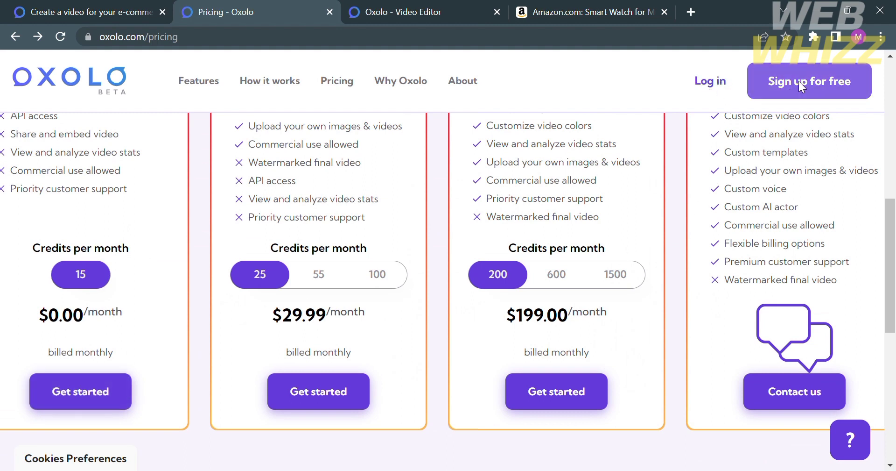
- Choose 'Sign up for free', then return to the Oxolo - Video Editor tab
left_click(816, 85)
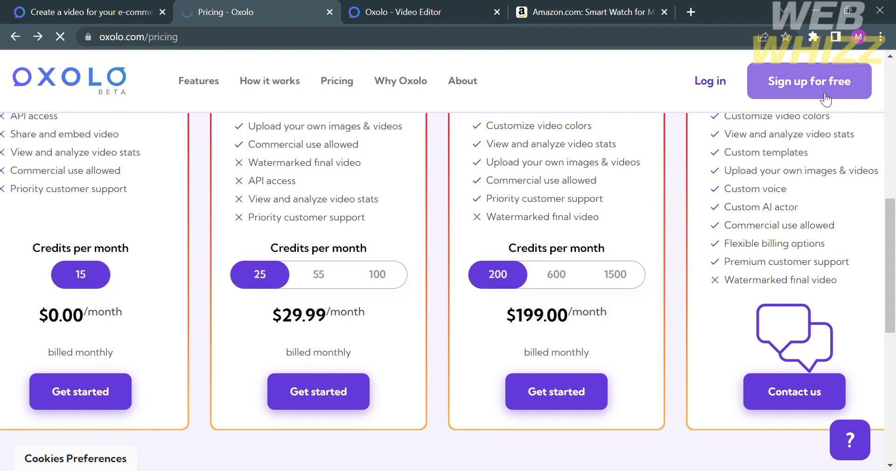
scroll(723, 226, "up", 9)
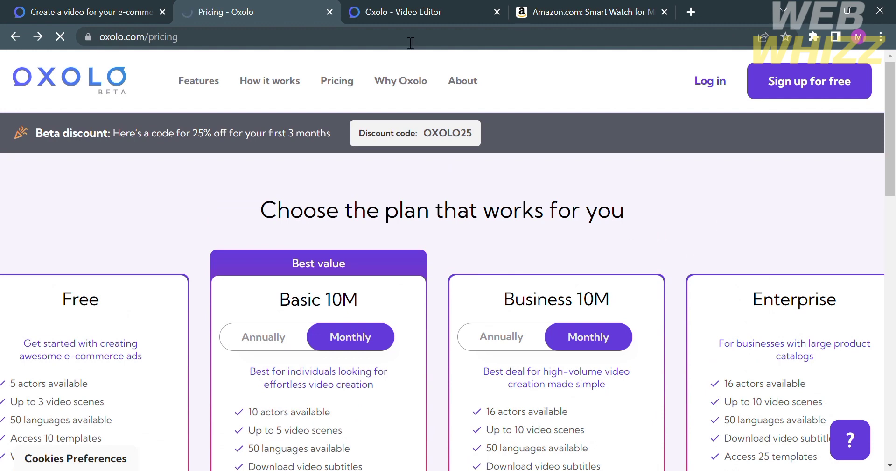
left_click(415, 5)
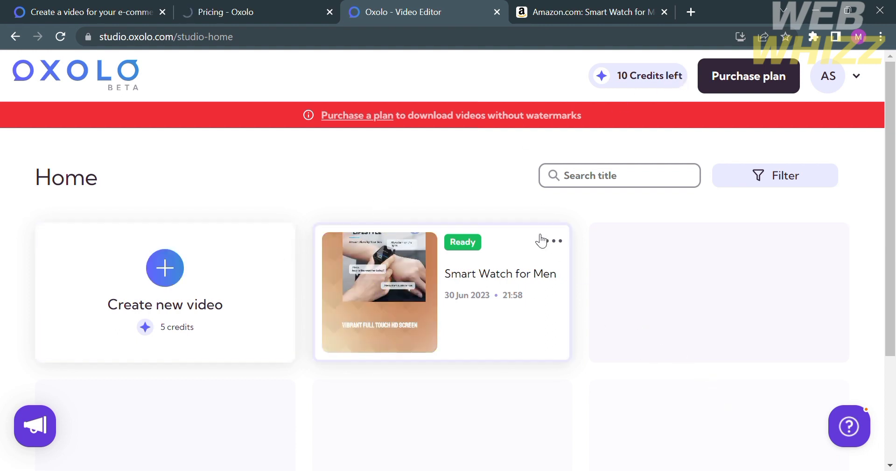
- Open the 'Create new video' card to see the Website link, Product text and Editor options
scroll(505, 186, "down", 2)
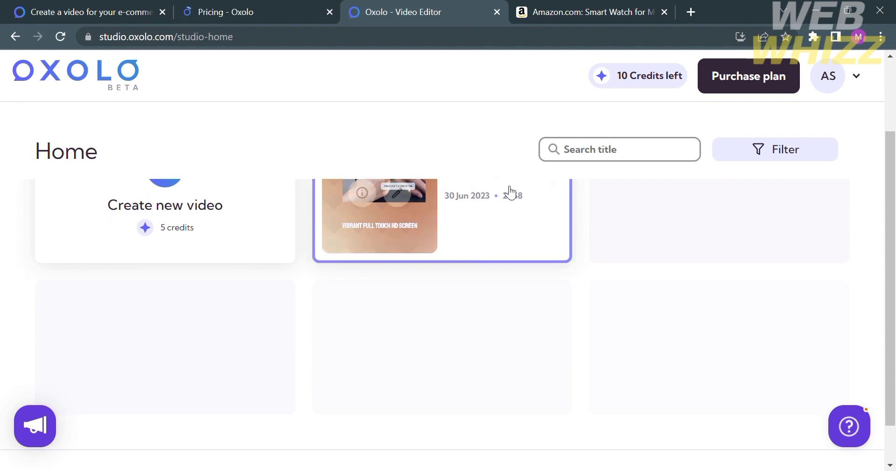
scroll(512, 193, "up", 2)
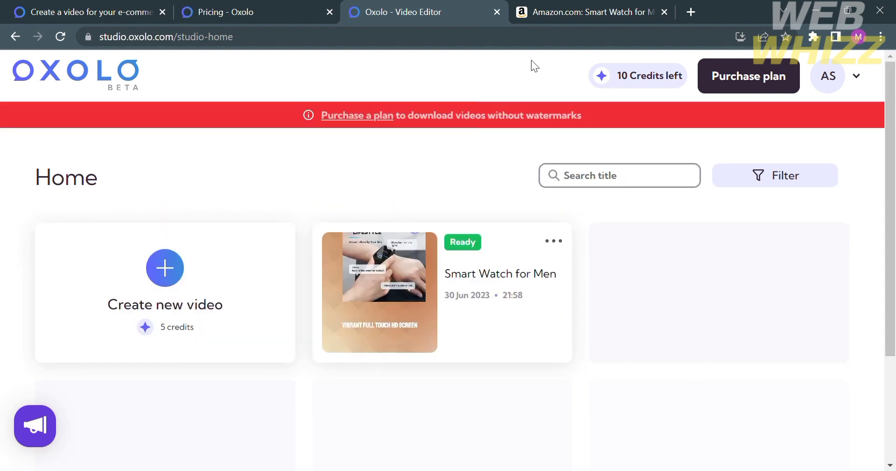
left_click(204, 306)
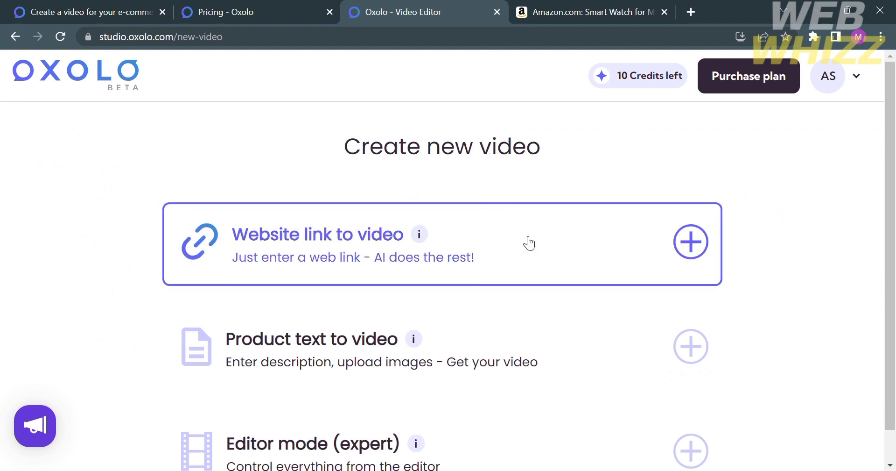
scroll(576, 239, "down", 1)
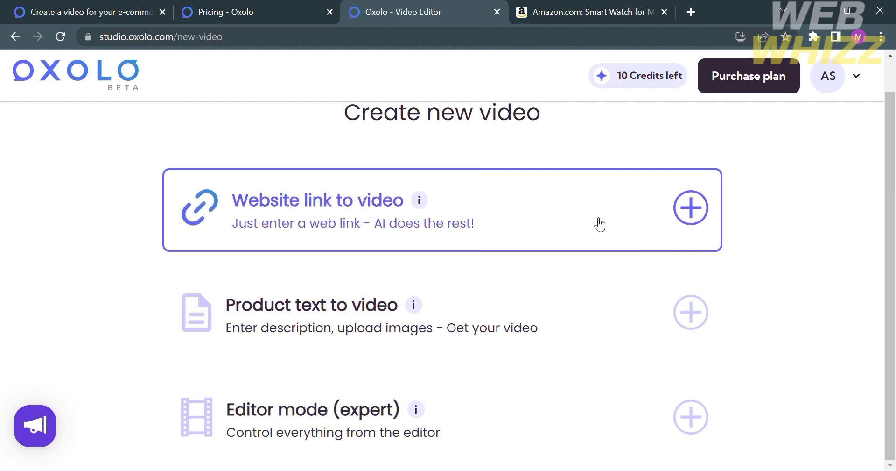
- Start a 'Website link to video' targeting TikTok, then go to the Amazon smartwatch tab
left_click(599, 225)
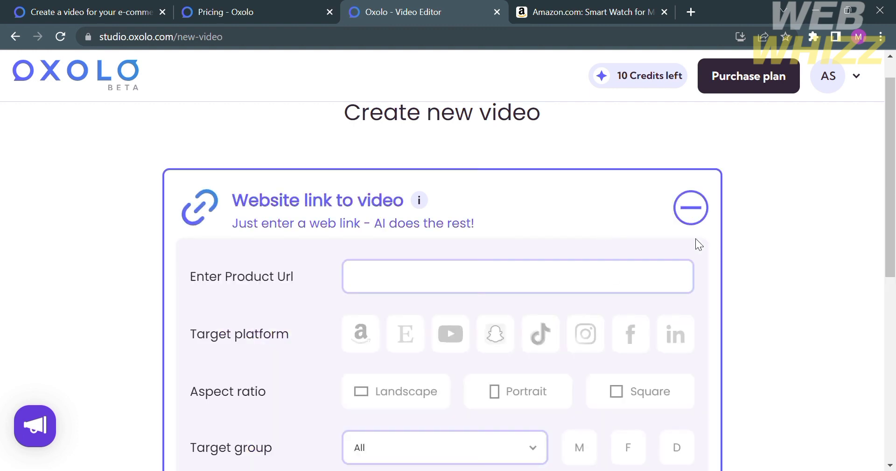
scroll(695, 239, "down", 1)
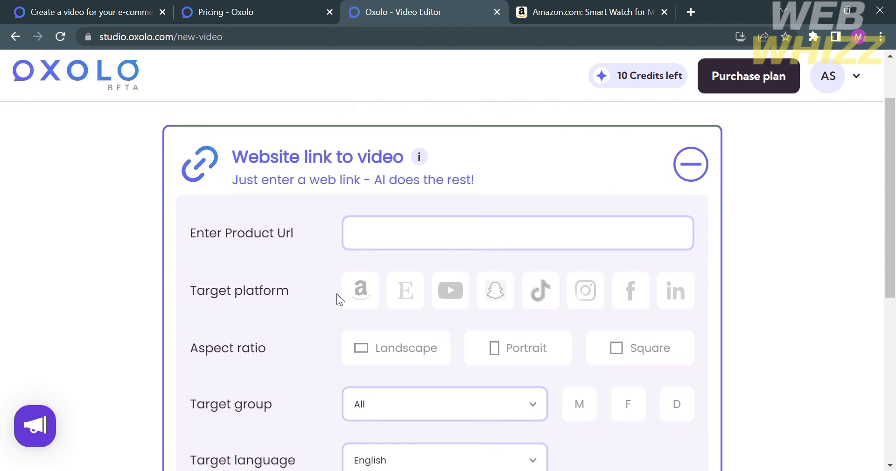
scroll(523, 441, "down", 2)
scroll(523, 441, "up", 4)
left_click(540, 369)
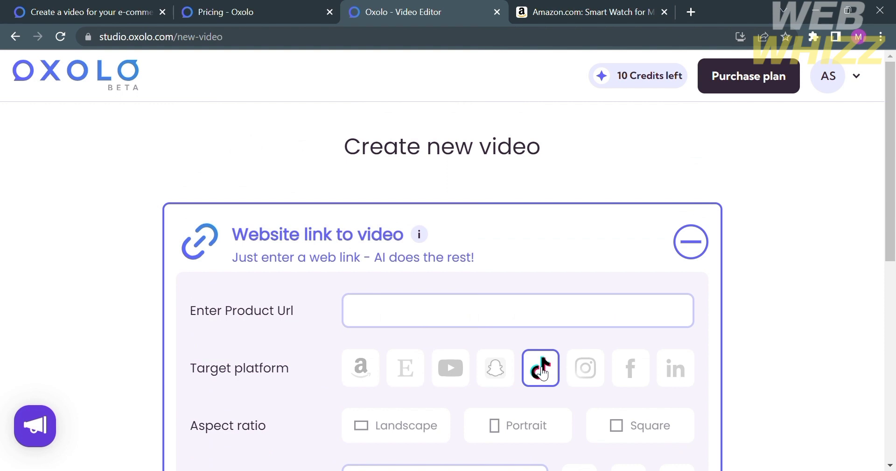
left_click(582, 5)
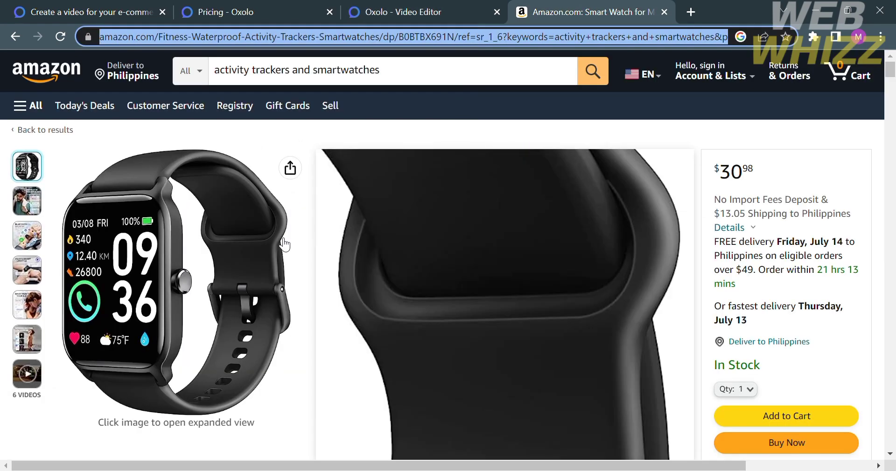
- From the Amazon homepage, browse gaming headsets and open the BENGOO G9000 headset page
left_click(83, 85)
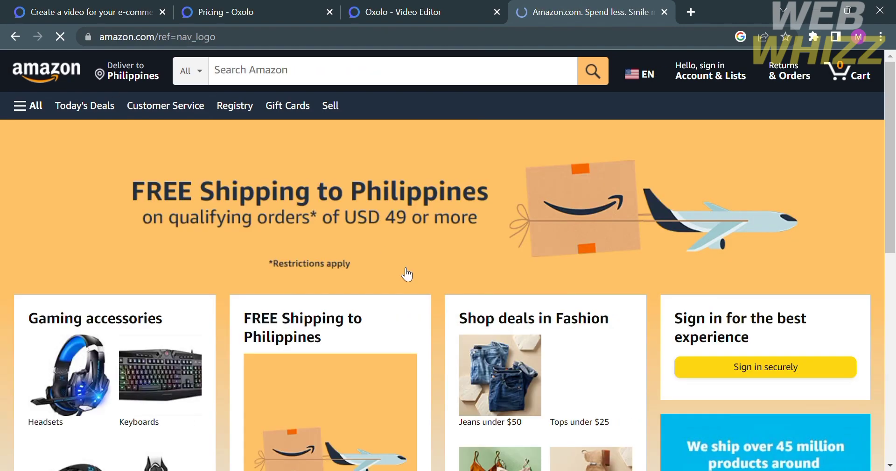
scroll(441, 314, "down", 20)
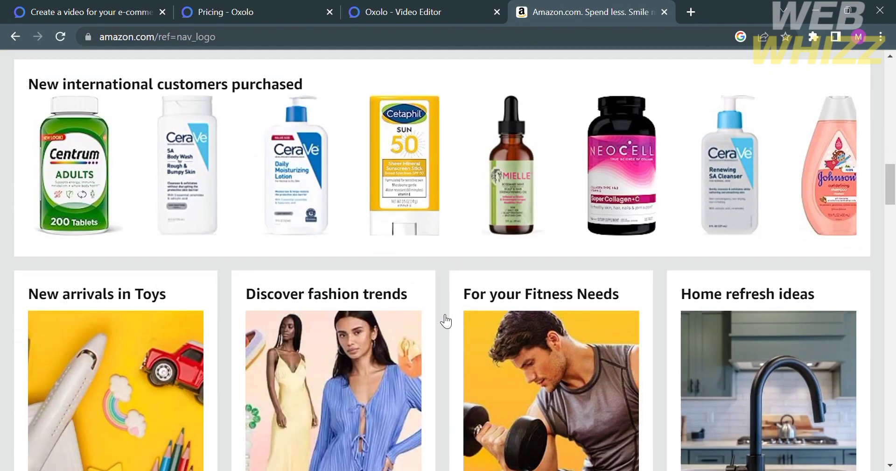
scroll(441, 319, "down", 20)
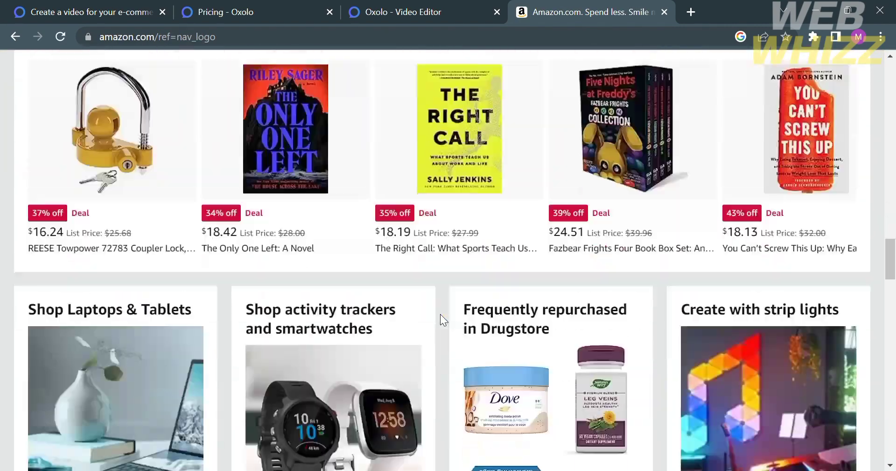
scroll(441, 315, "down", 15)
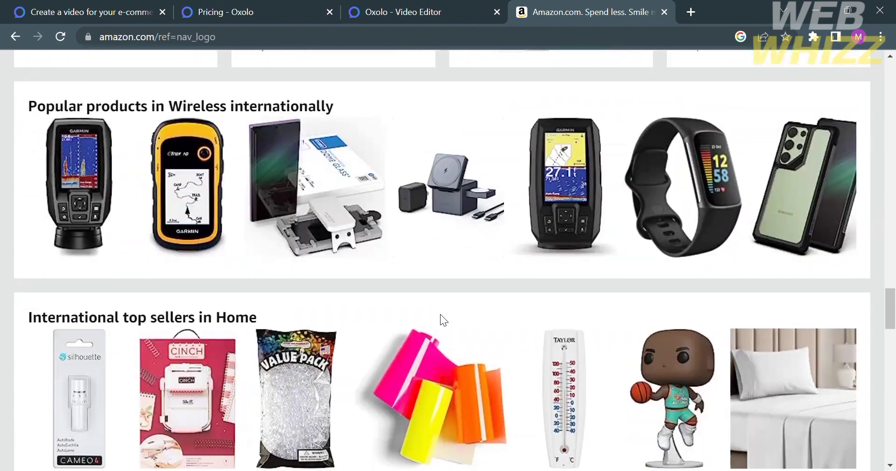
scroll(446, 321, "down", 14)
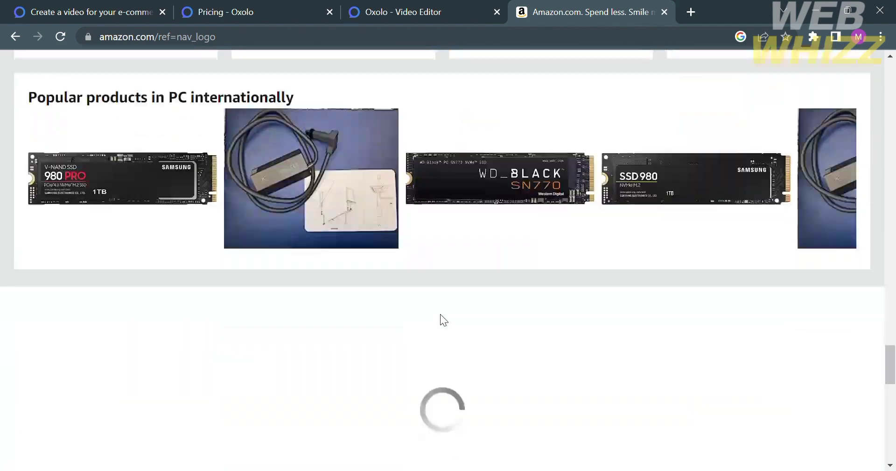
scroll(441, 314, "up", 12)
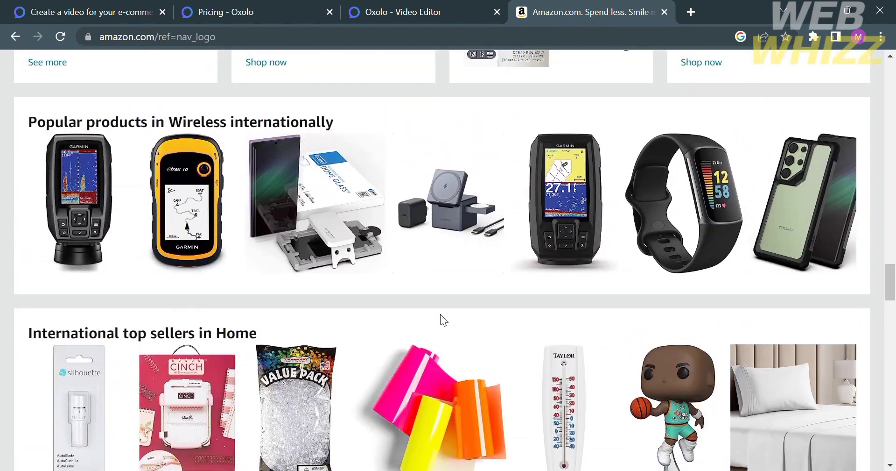
scroll(441, 319, "up", 3)
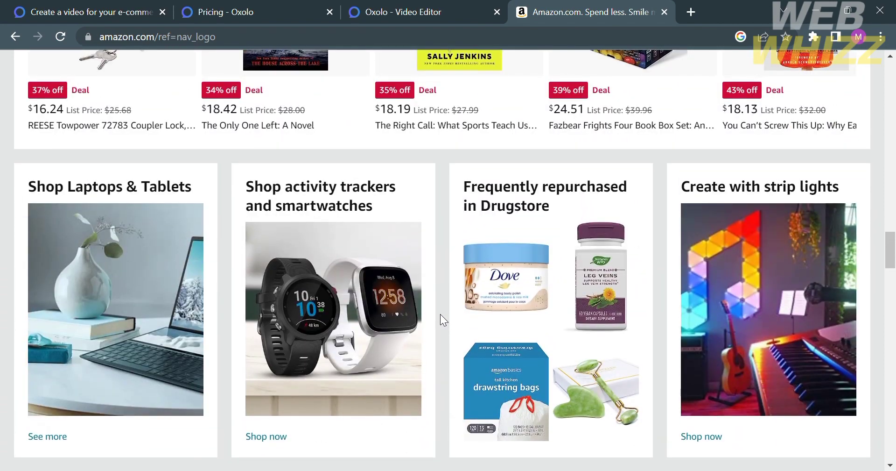
scroll(441, 320, "up", 9)
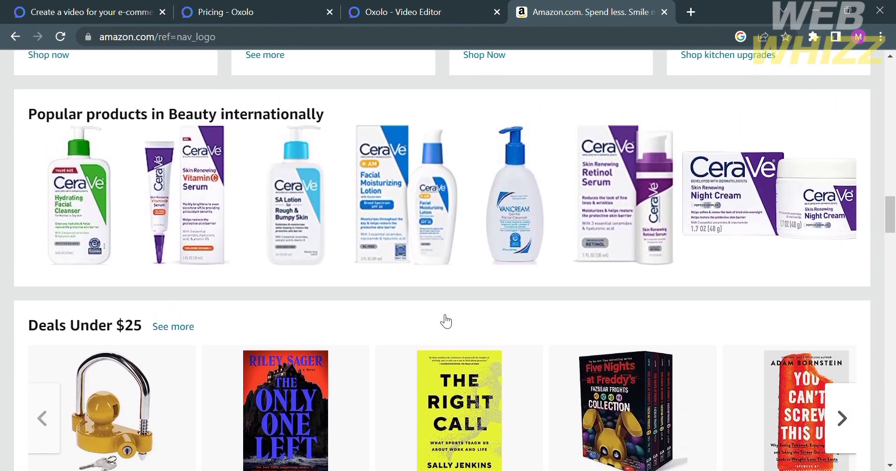
scroll(260, 400, "down", 3)
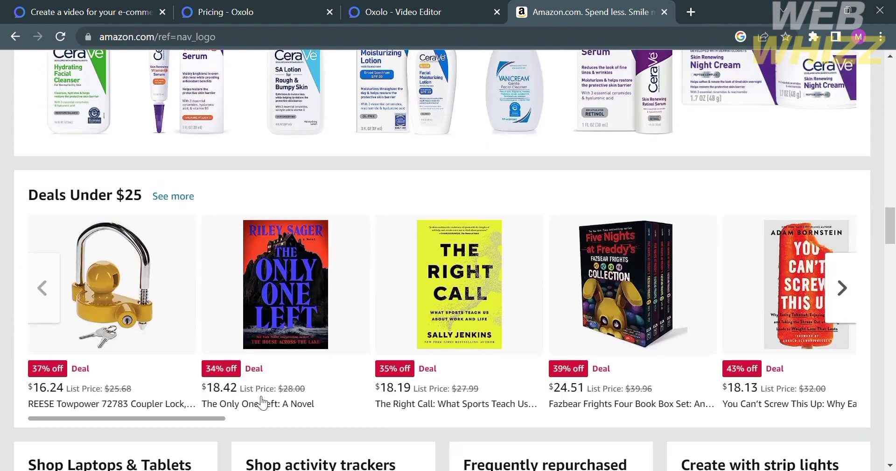
scroll(546, 316, "up", 15)
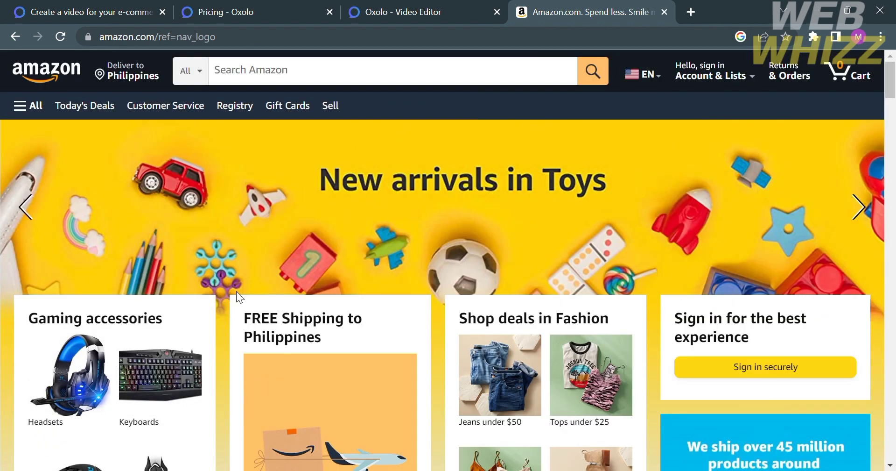
left_click(83, 368)
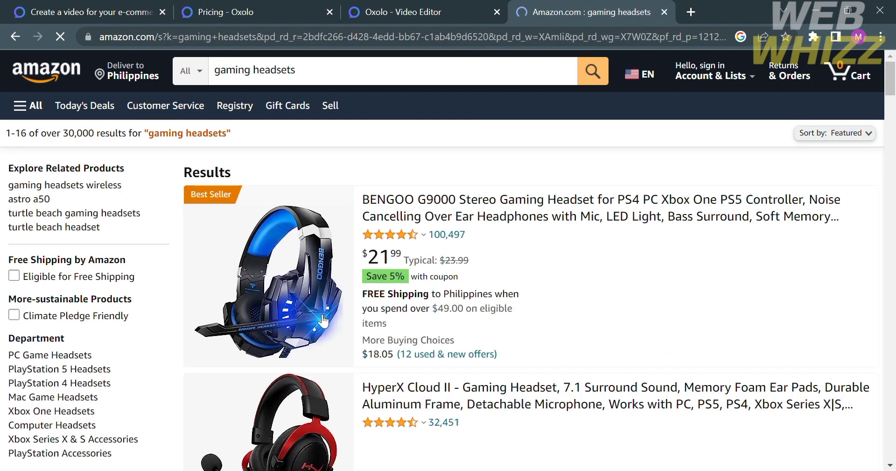
left_click(322, 319)
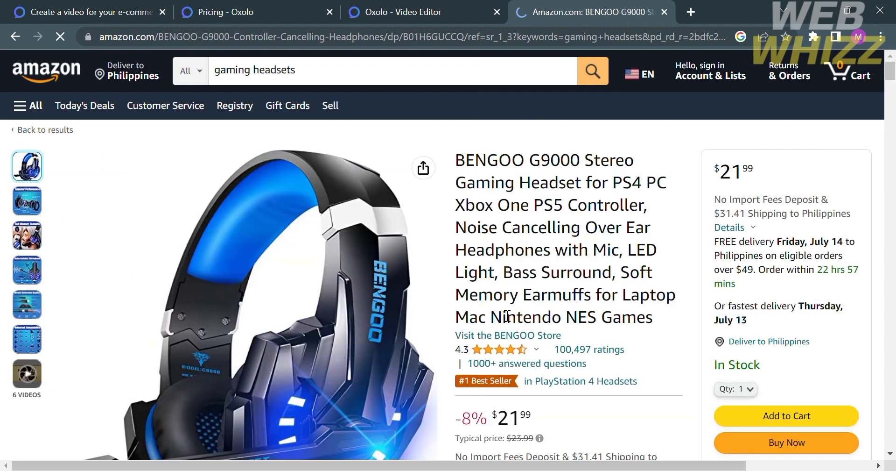
- Copy the headset page's URL and return to the Oxolo video form
scroll(505, 336, "down", 3)
scroll(694, 313, "down", 1)
scroll(695, 313, "down", 4)
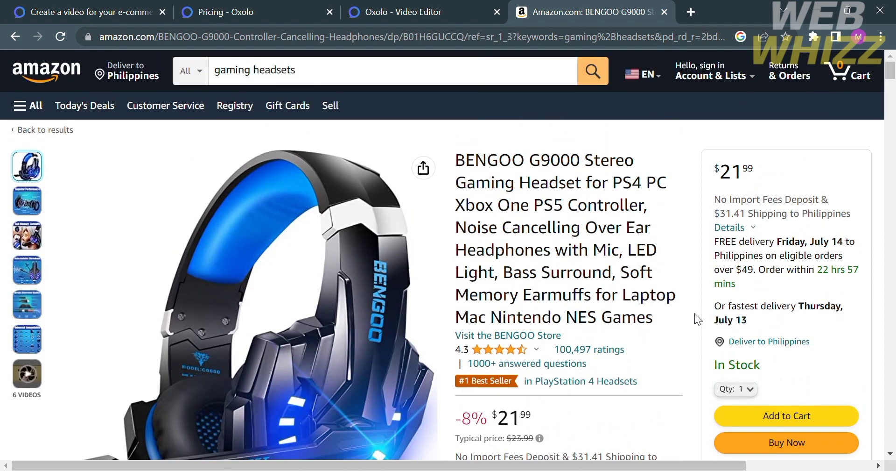
left_click(565, 37)
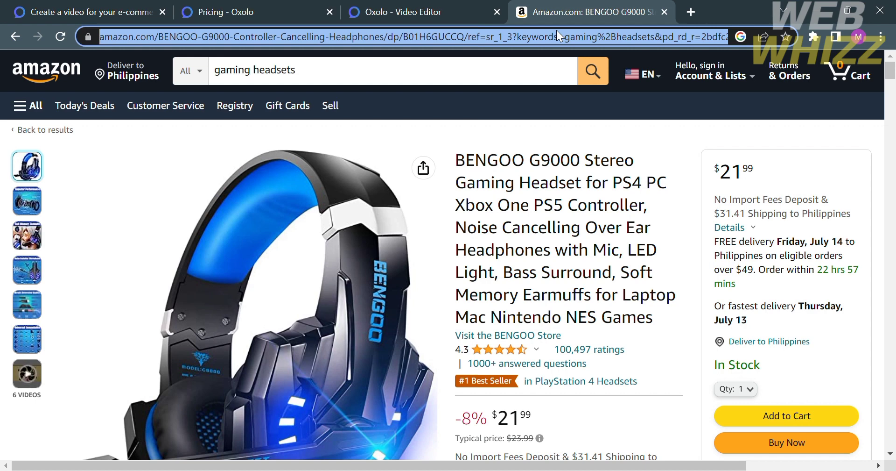
left_click(497, 126)
- Paste the headset's Amazon link into Enter Product Url and try the Etsy and Amazon platforms
left_click(363, 7)
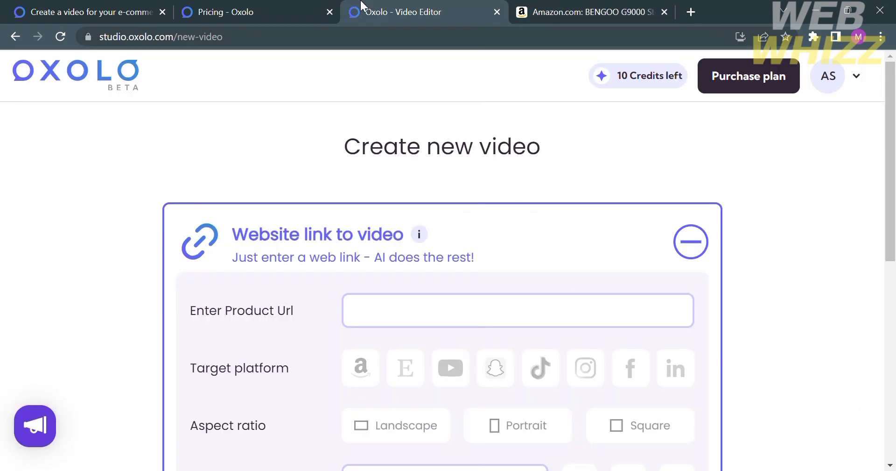
left_click(430, 317)
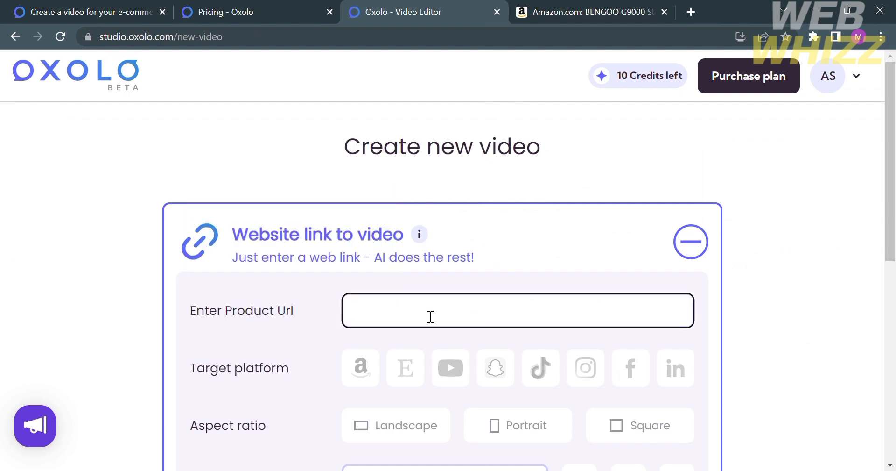
key("ctrl+v")
left_click(404, 371)
left_click(376, 380)
left_click(405, 373)
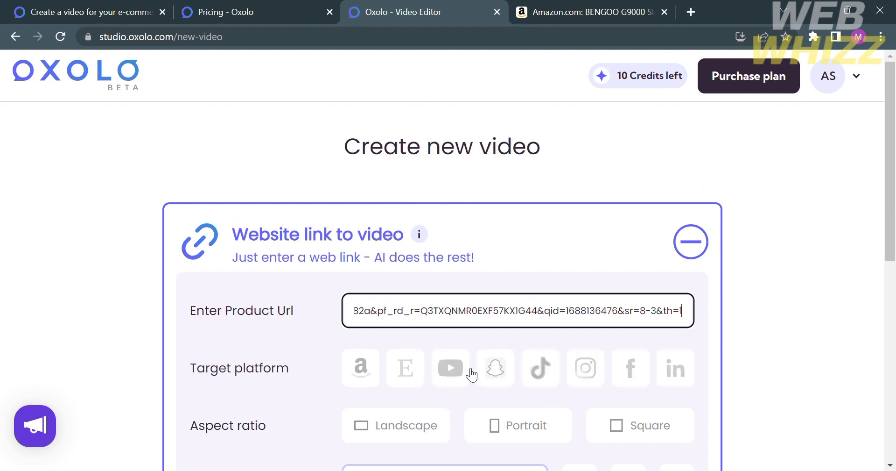
- Target YouTube in Portrait format, keeping the All target group
left_click(450, 369)
scroll(450, 368, "down", 2)
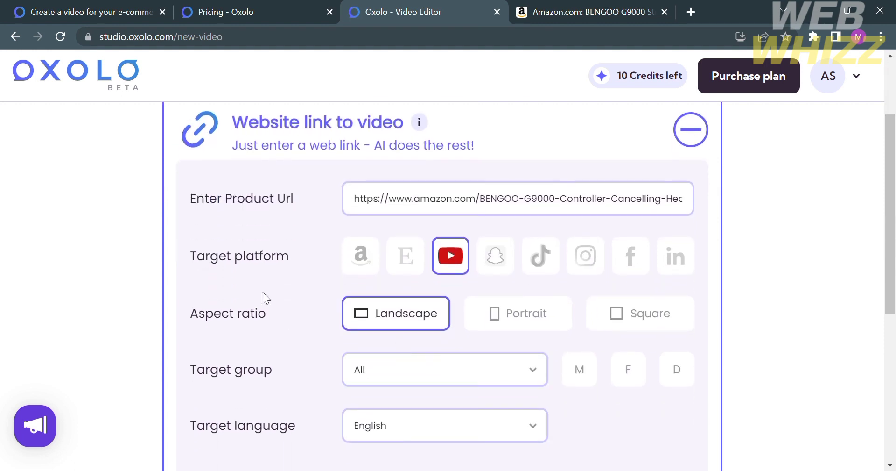
left_click(534, 309)
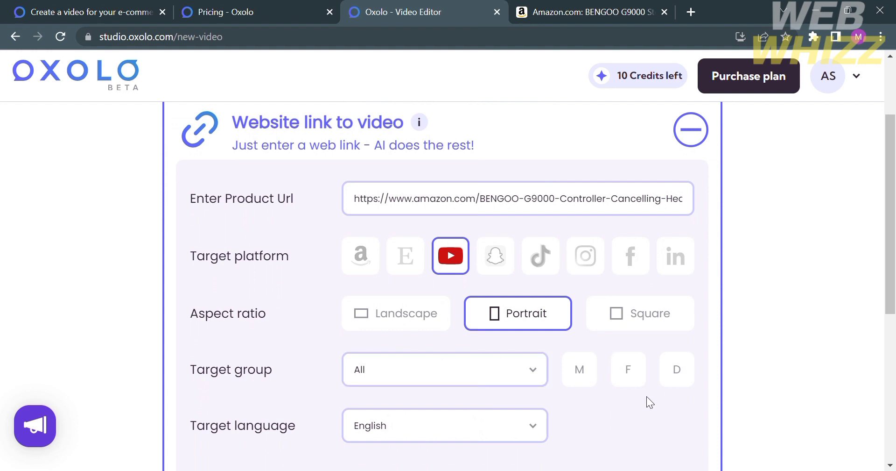
scroll(647, 407, "down", 1)
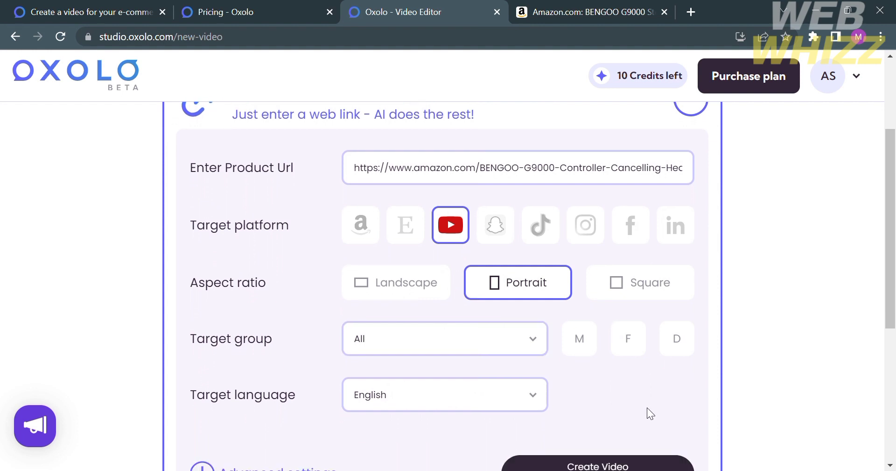
left_click(533, 340)
scroll(531, 340, "down", 4)
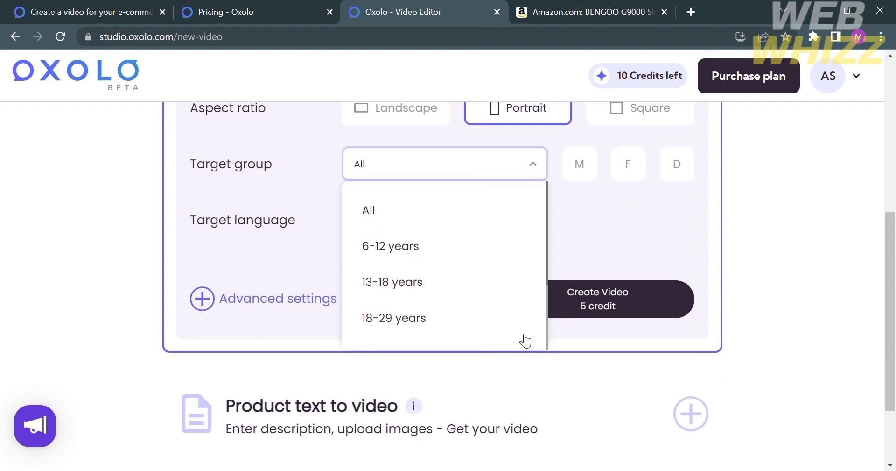
scroll(513, 334, "down", 2)
scroll(500, 326, "up", 2)
left_click(565, 183)
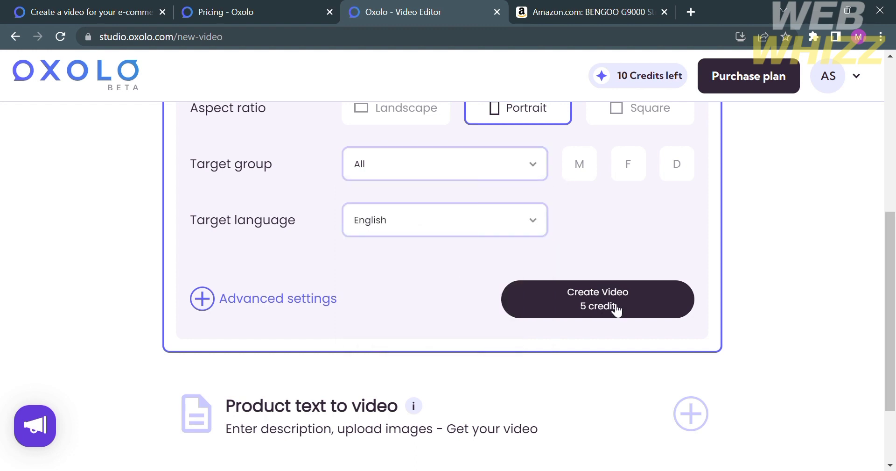
scroll(615, 310, "up", 2)
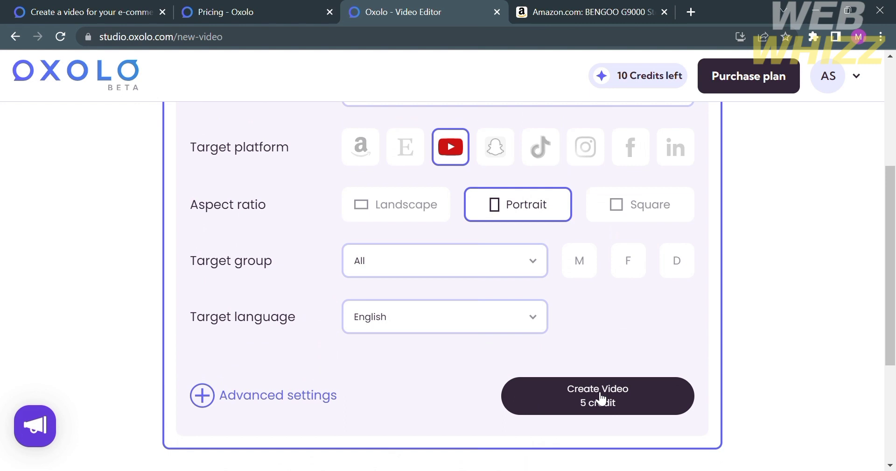
- Create the headset video for 5 credits and open its In Progress card on Home
left_click(601, 399)
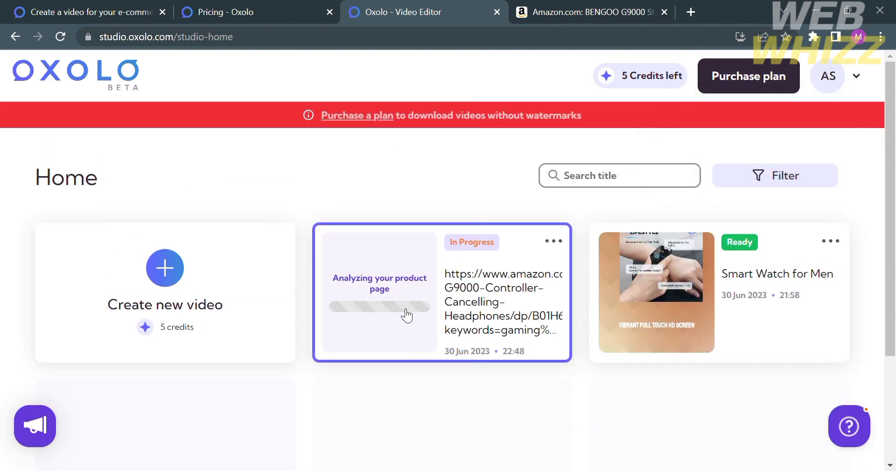
scroll(402, 316, "up", 2)
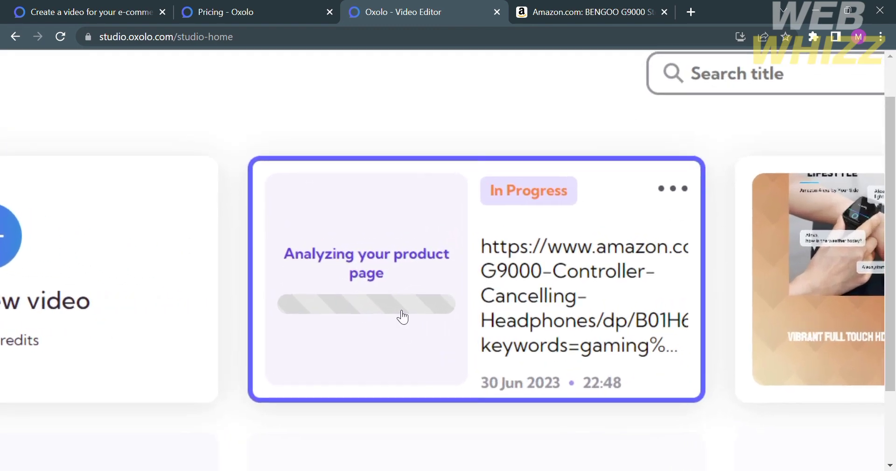
left_click(399, 314)
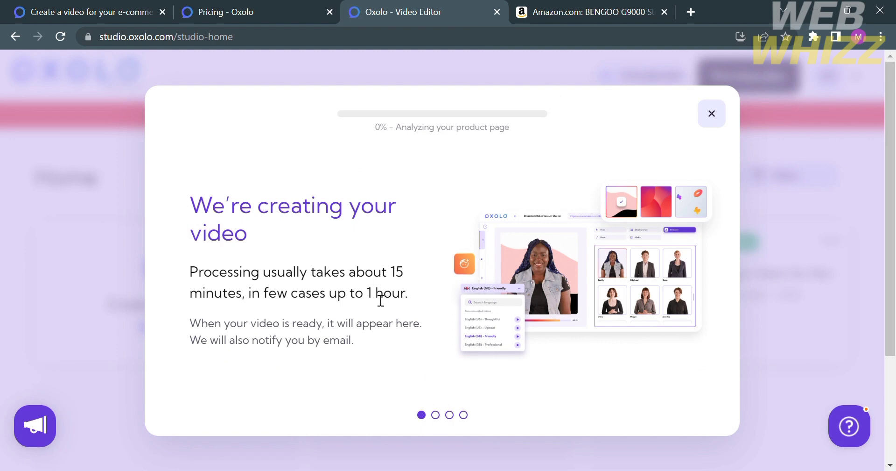
- View the editor, watermark and discount-offer tips, then close the tips modal
left_click(437, 417)
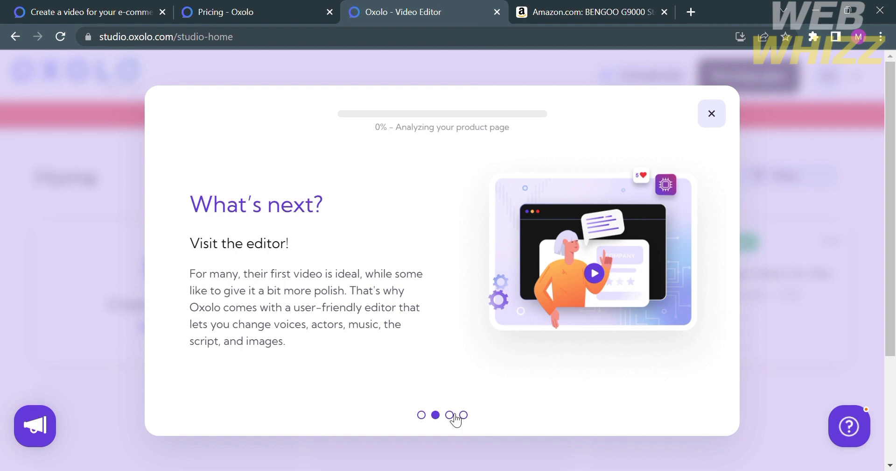
left_click(452, 415)
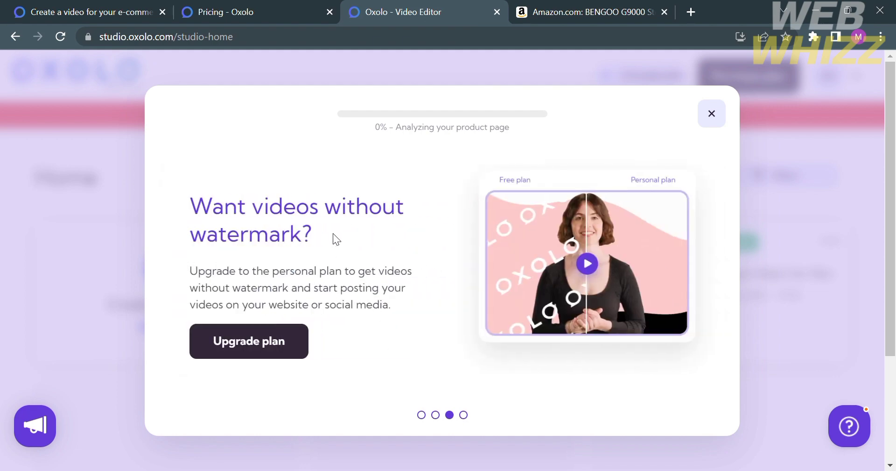
left_click(464, 415)
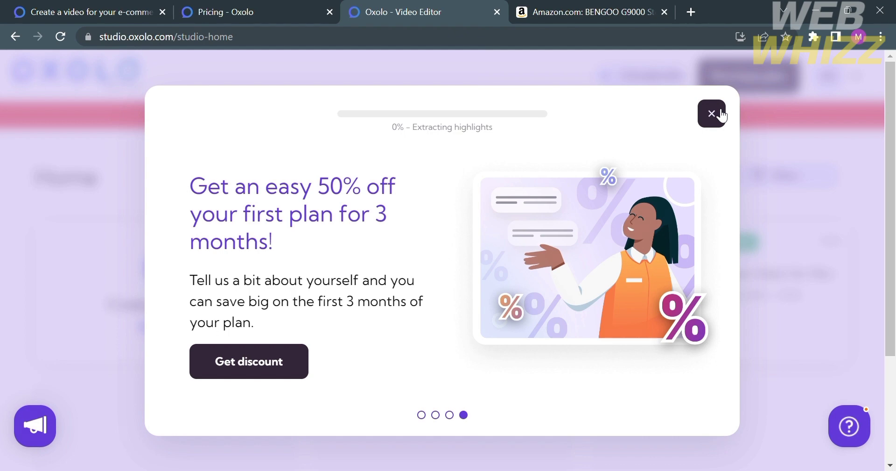
left_click(712, 114)
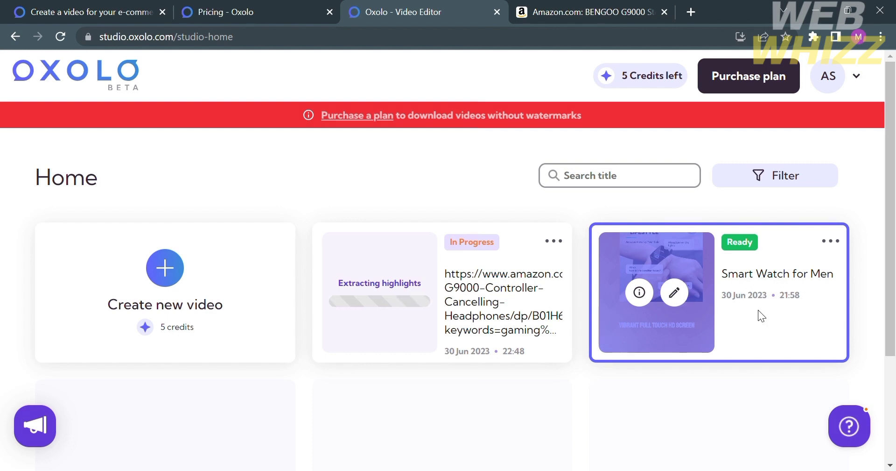
- Open the Smart Watch for Men card and scroll its overview down to the product URL
left_click(759, 311)
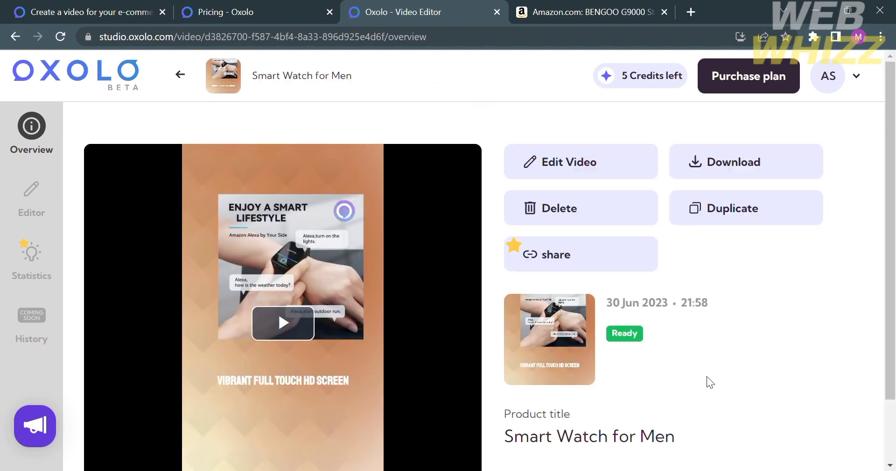
scroll(706, 376, "down", 2)
scroll(706, 377, "up", 2)
mouse_move(668, 449)
scroll(668, 449, "down", 2)
scroll(467, 366, "up", 2)
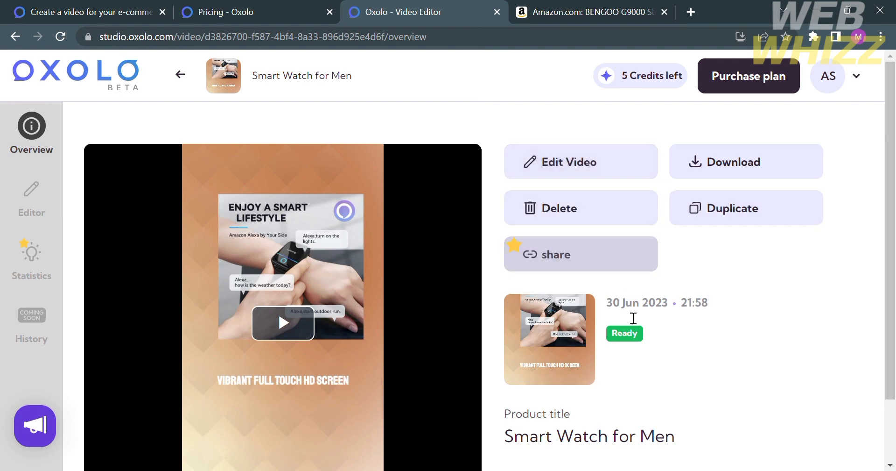
scroll(626, 341, "down", 2)
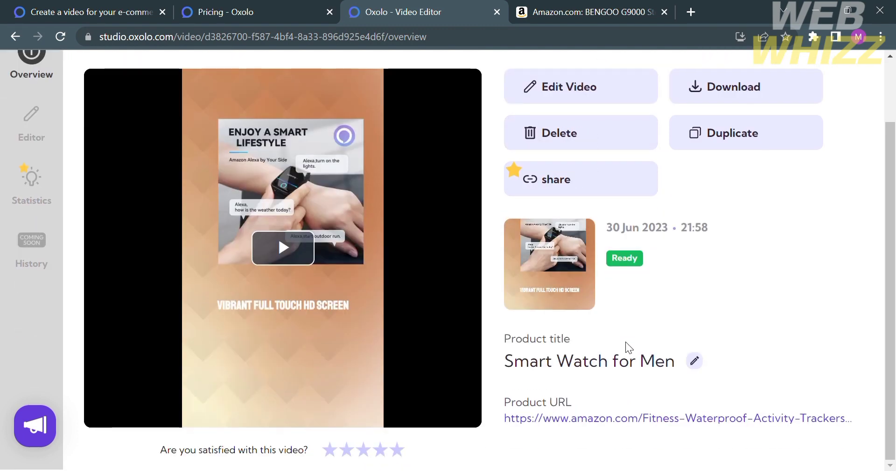
- Edit the Smart Watch video, browse actors for scene 1's actor, then select scene 2
left_click(591, 295)
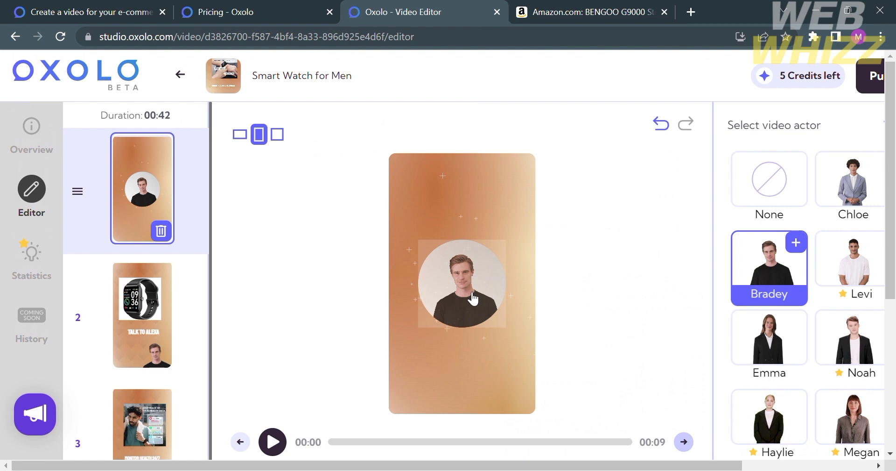
left_click(496, 302)
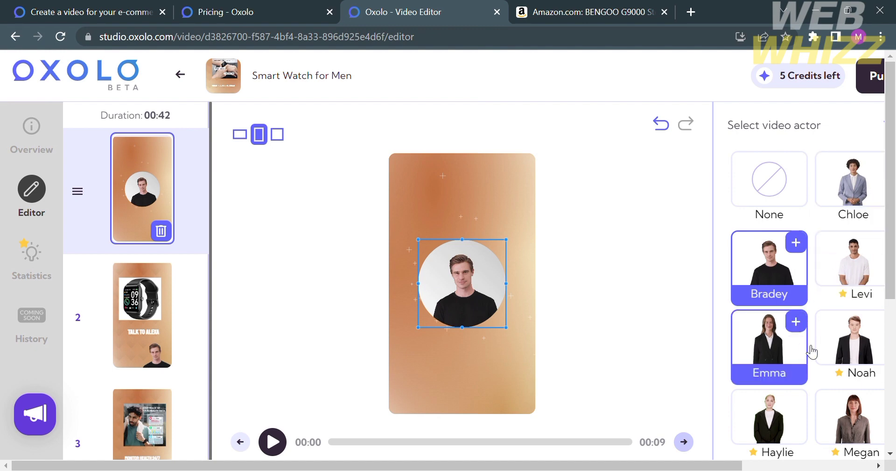
scroll(794, 395, "down", 1)
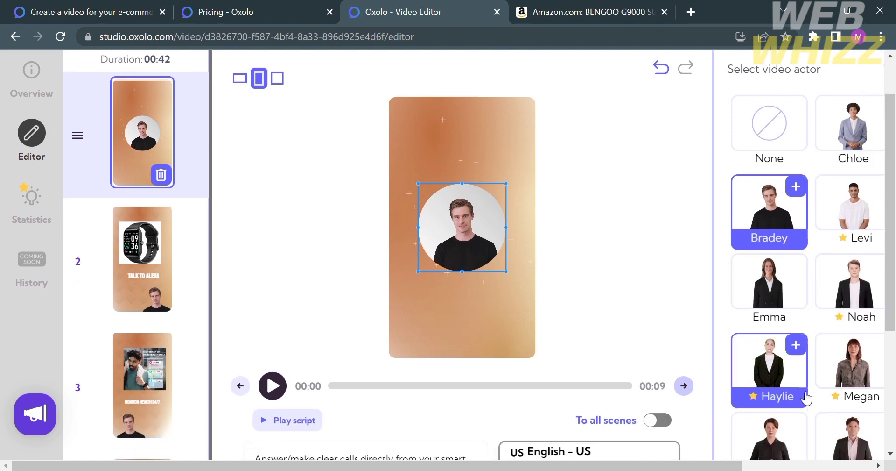
scroll(833, 400, "down", 4)
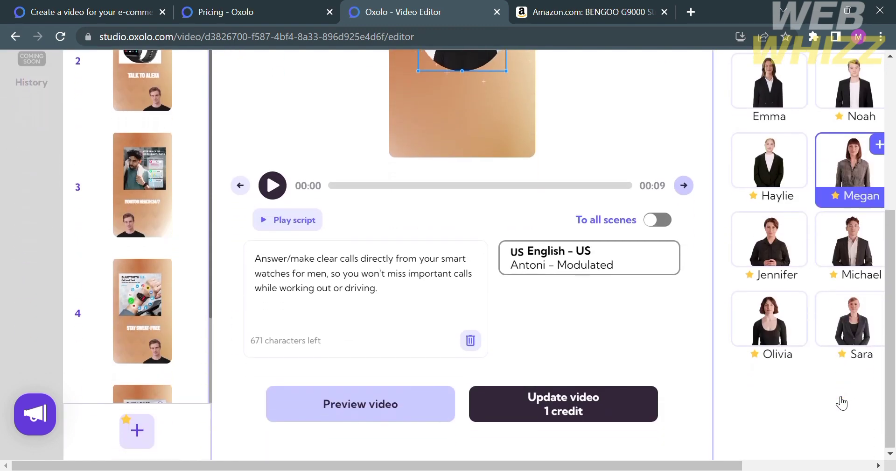
scroll(837, 400, "up", 5)
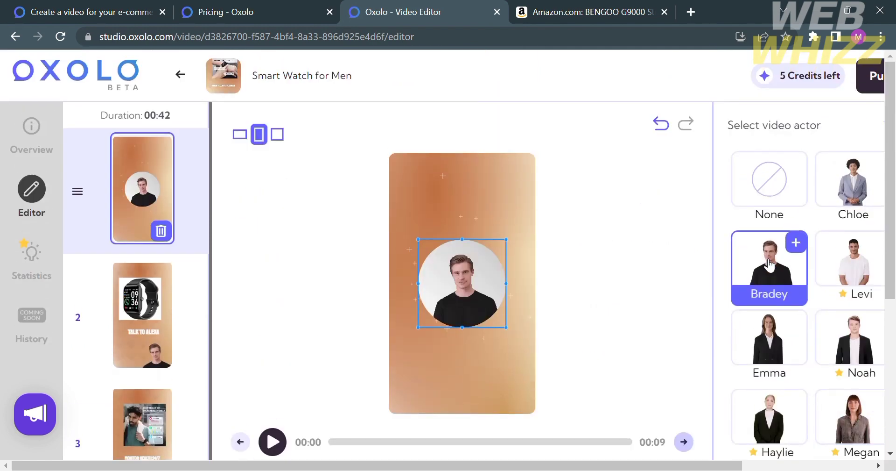
left_click(158, 316)
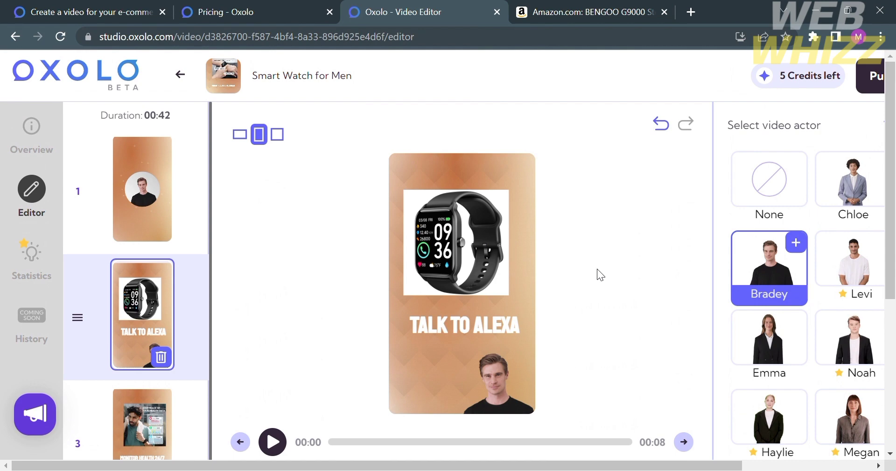
- Check the TALK TO ALEXA caption's font, keeping Open Sans, then browse the music tracks
left_click(465, 323)
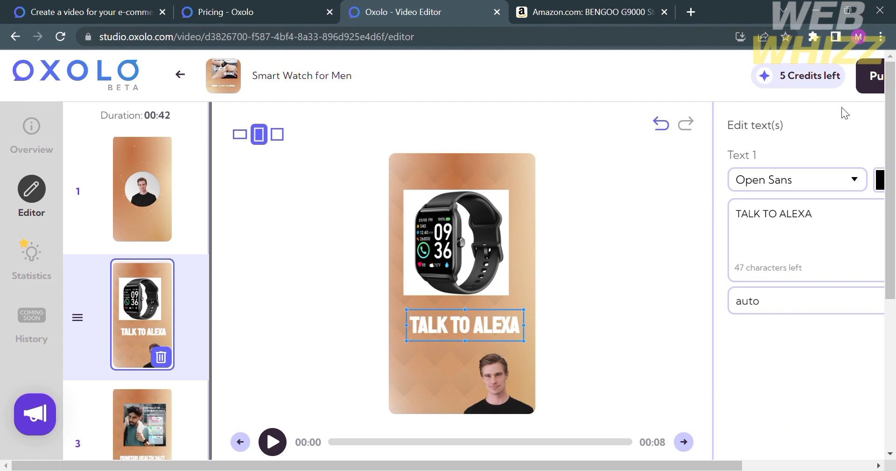
scroll(794, 329, "right", 3)
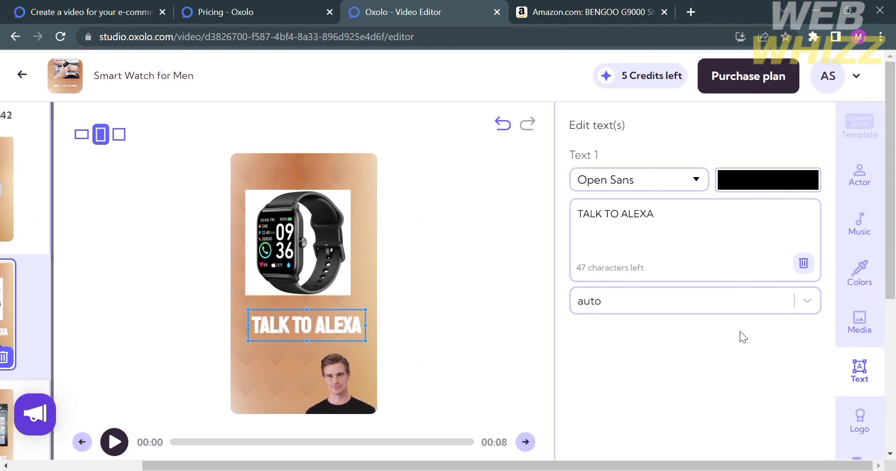
left_click(652, 179)
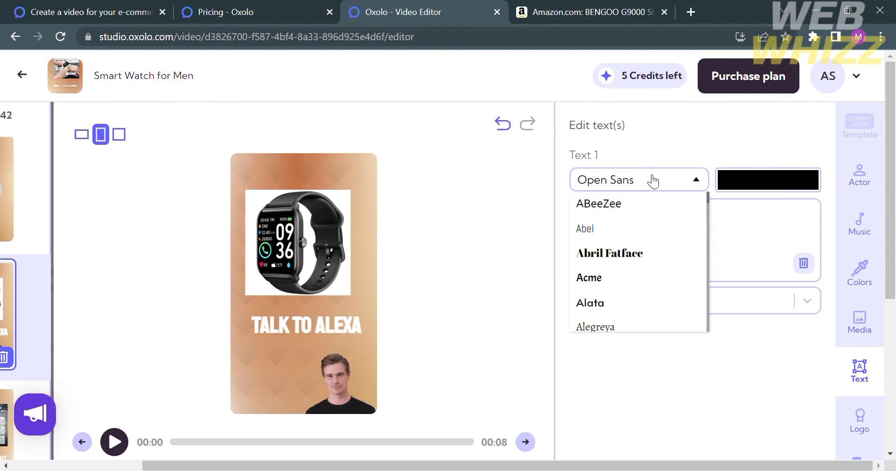
left_click(702, 362)
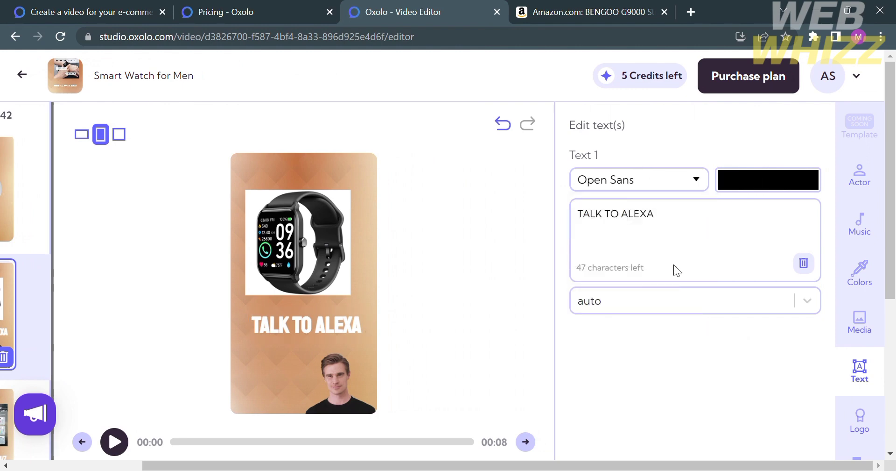
left_click(859, 226)
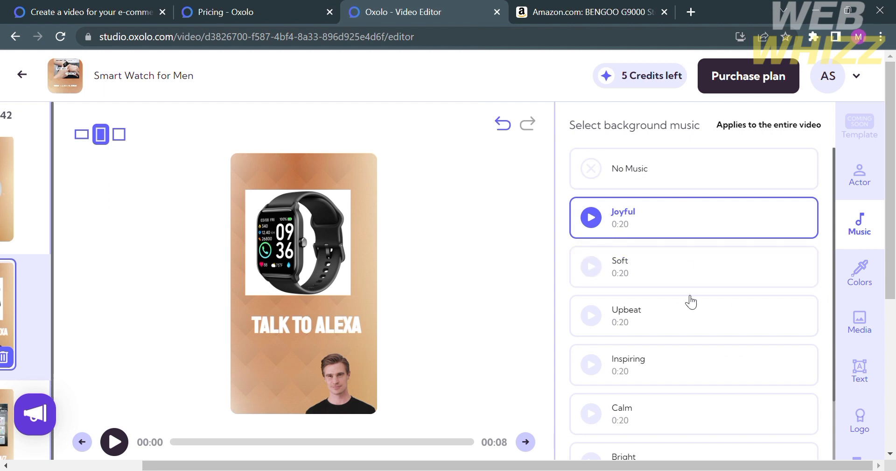
scroll(690, 306, "down", 10)
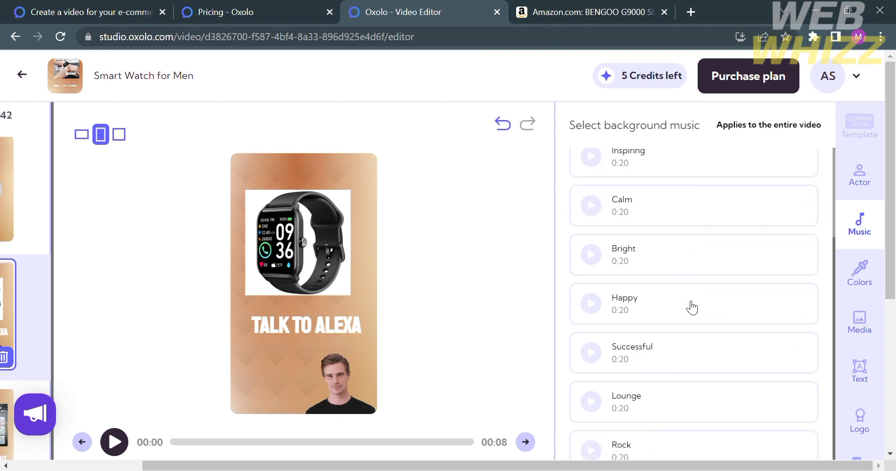
- Replace the TALK TO ALEXA scene's orange-brown colours with the green palette
left_click(863, 283)
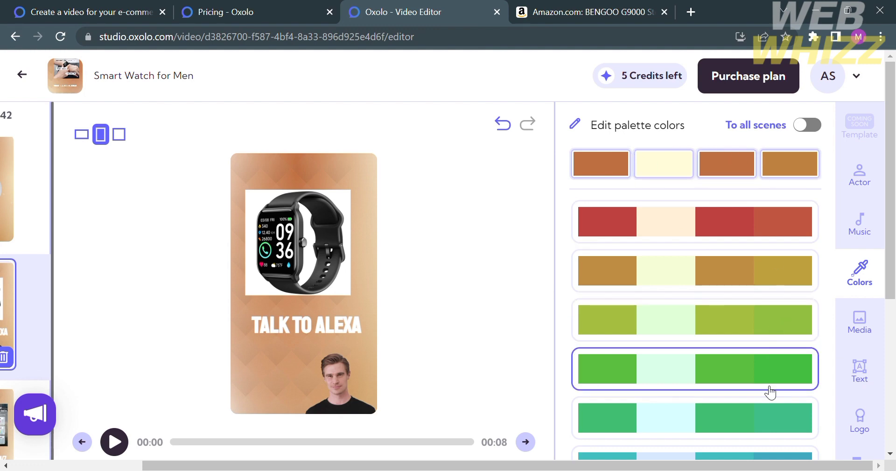
left_click(718, 375)
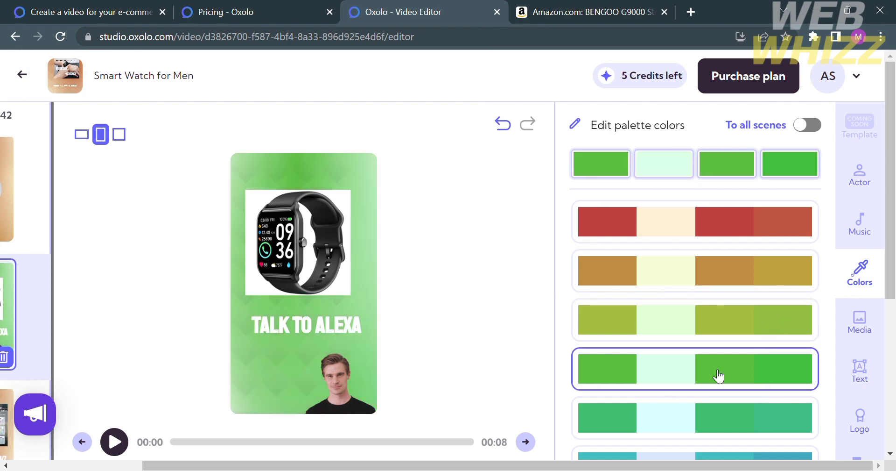
left_click(861, 370)
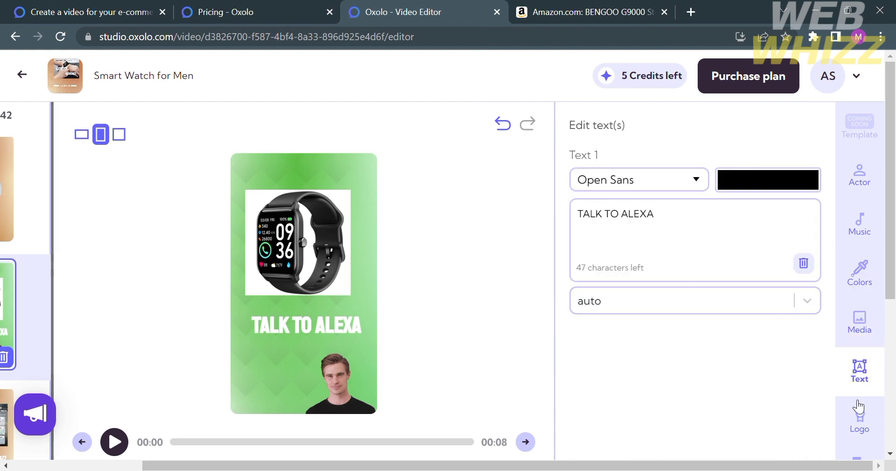
scroll(825, 396, "down", 5)
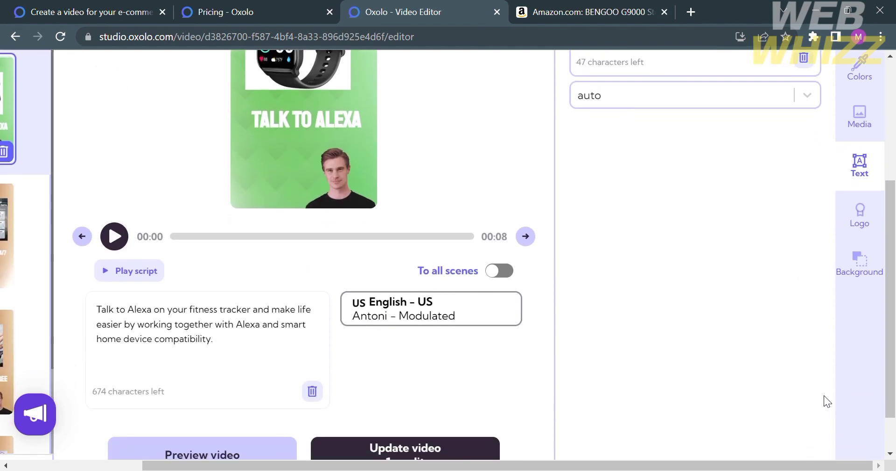
scroll(868, 252, "up", 5)
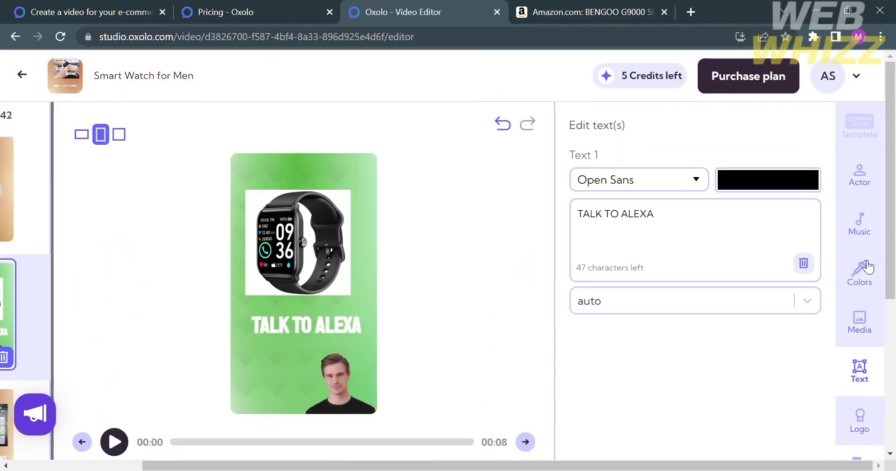
- Look over the scene's Logo and Background settings
left_click(868, 440)
scroll(867, 439, "down", 3)
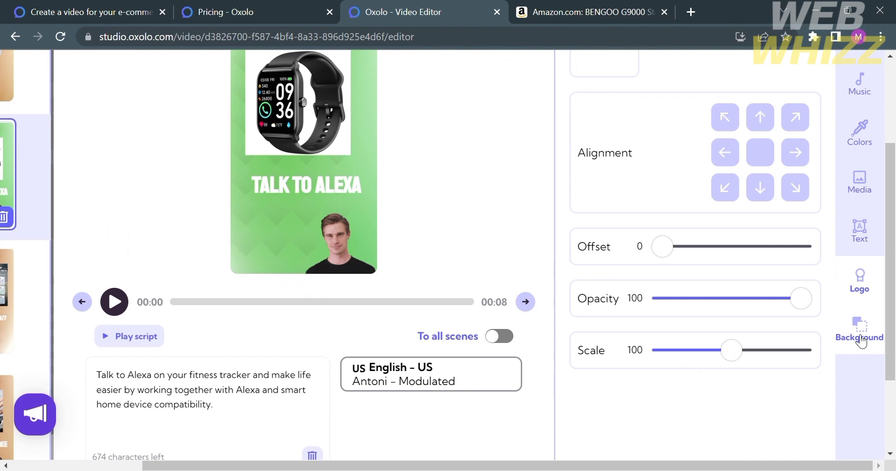
left_click(862, 341)
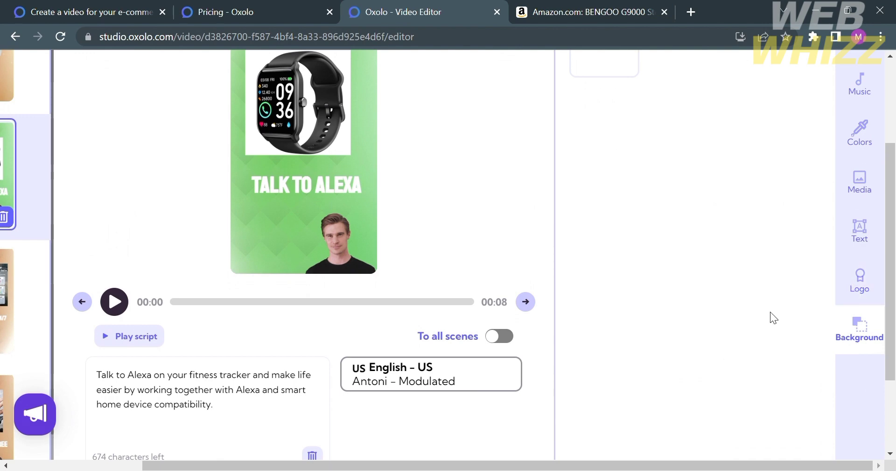
scroll(770, 312, "up", 3)
scroll(770, 312, "down", 5)
scroll(770, 312, "left", 3)
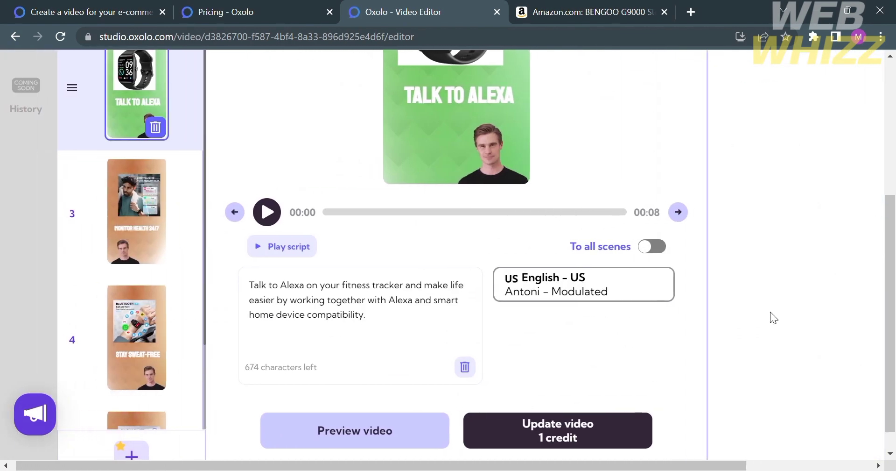
- Bring up scene 4, STAY SWEAT-FREE, with its 00:09 waterproofing script, via scene 3
left_click(131, 204)
left_click(145, 339)
scroll(145, 338, "down", 2)
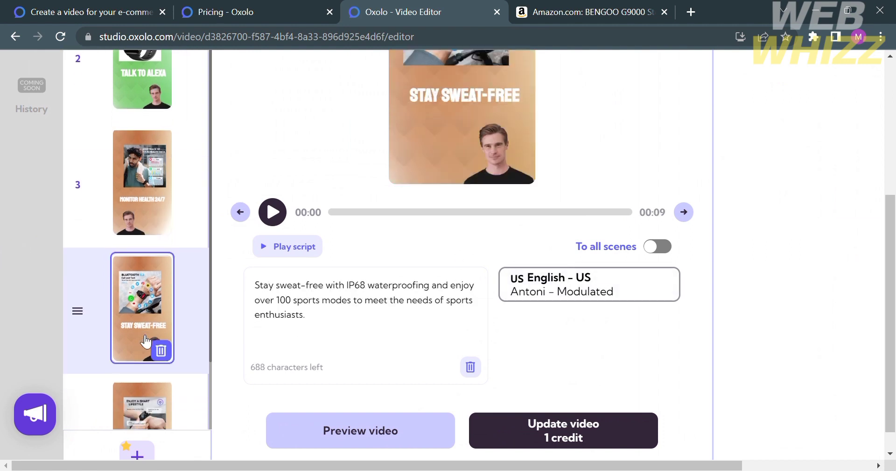
scroll(146, 341, "up", 3)
scroll(579, 221, "up", 2)
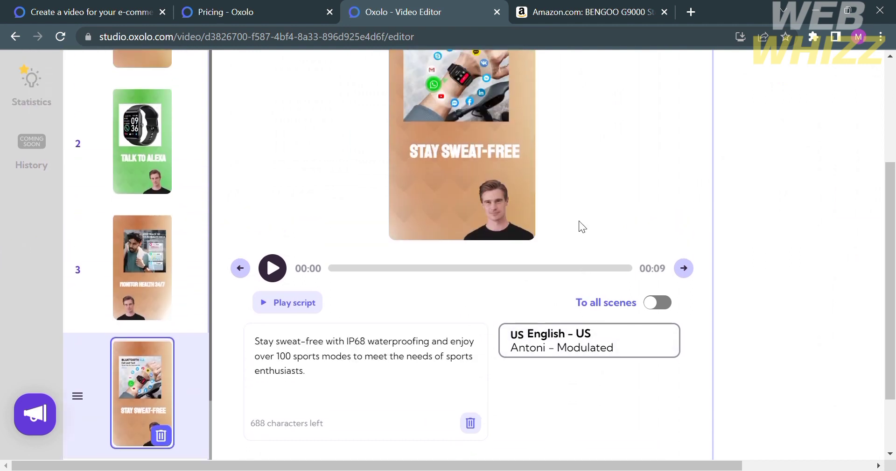
scroll(493, 322, "down", 2)
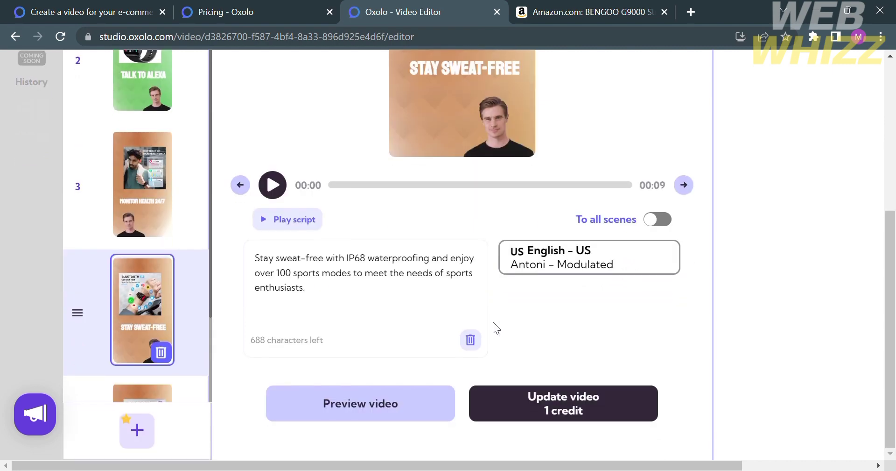
- Play the 0:44 video preview, skip ahead to MONITOR HEALTH 24/7, then close it
left_click(408, 390)
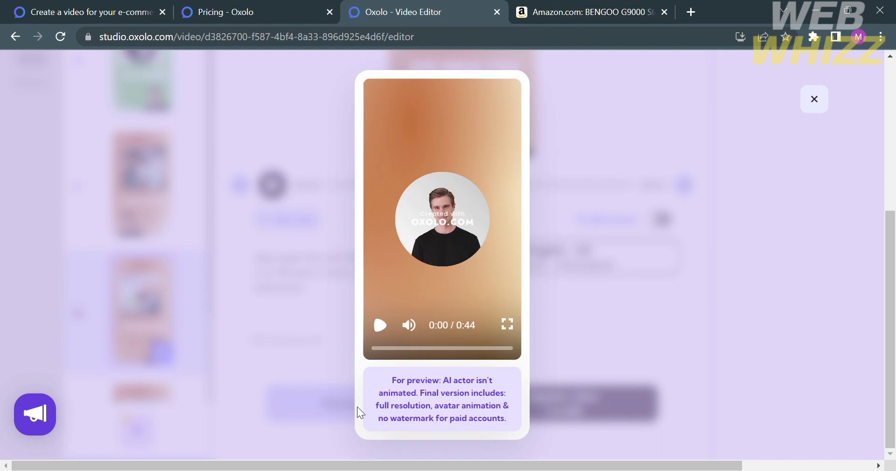
left_click(386, 326)
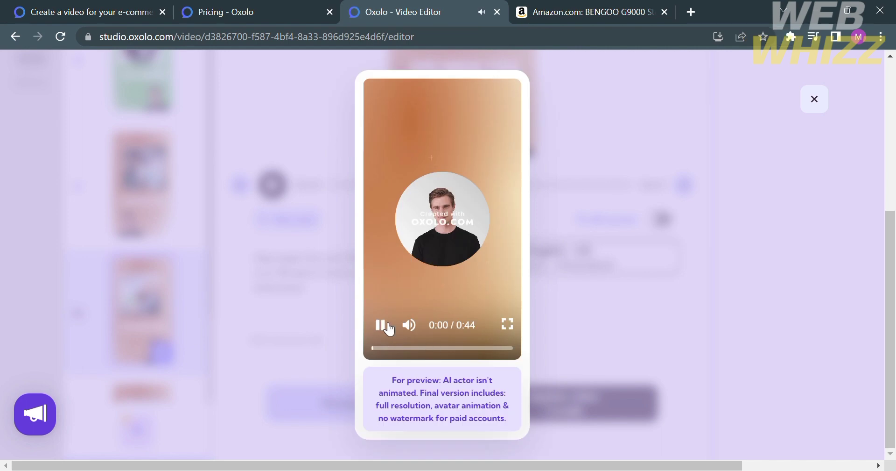
left_click(388, 349)
left_click_drag(391, 351, 404, 353)
left_click(405, 351)
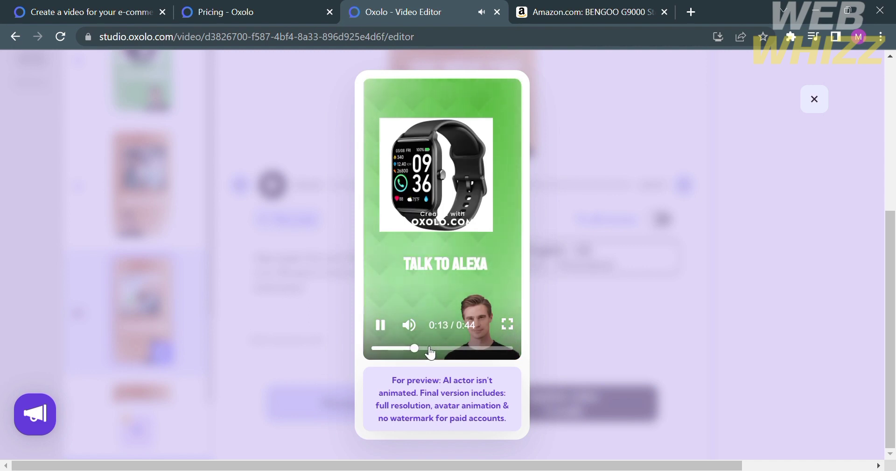
left_click_drag(411, 347, 462, 352)
key("Escape")
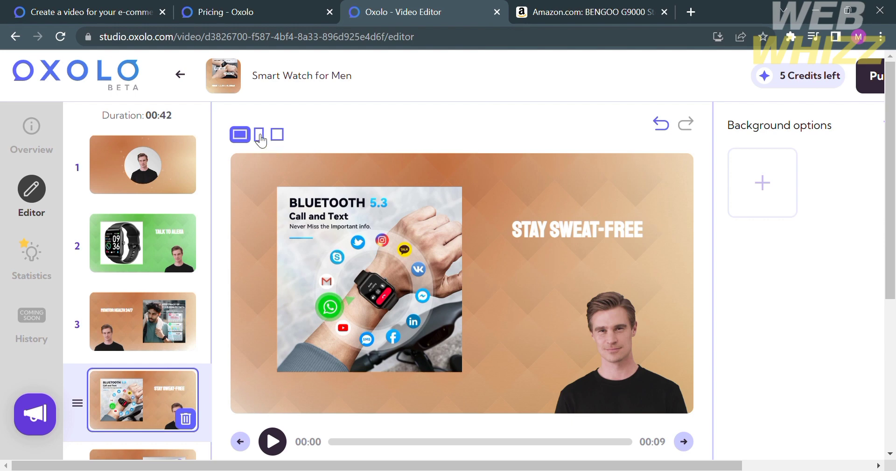
- Change the Smart Watch video from portrait to square format and select the enlarged actor
left_click(259, 136)
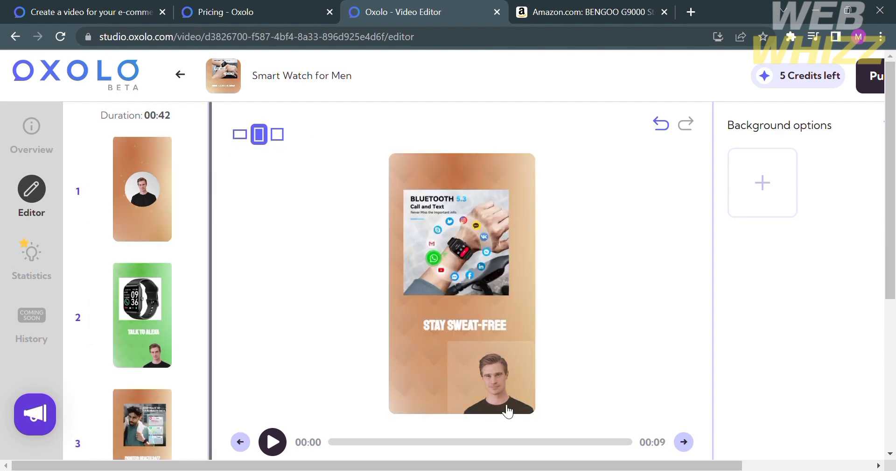
left_click(508, 377)
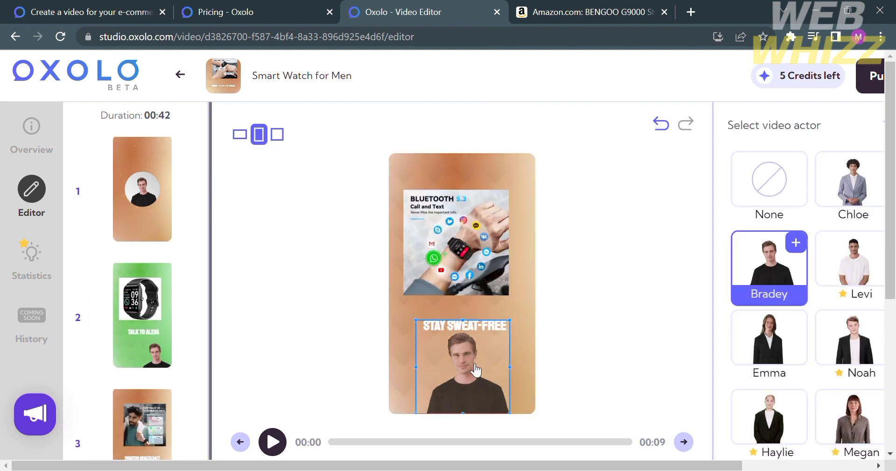
left_click(601, 371)
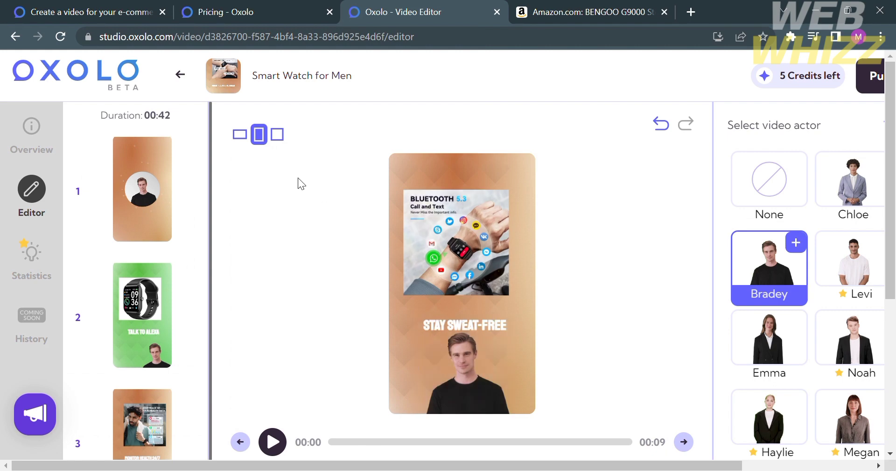
left_click(282, 136)
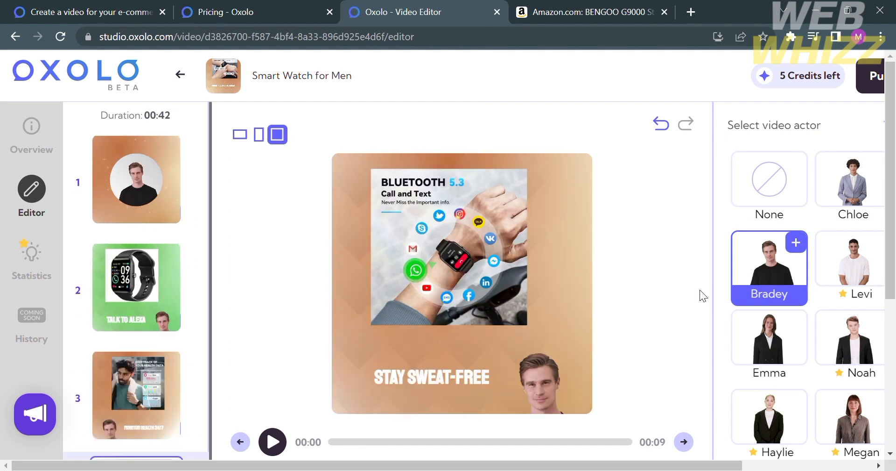
left_click(574, 366)
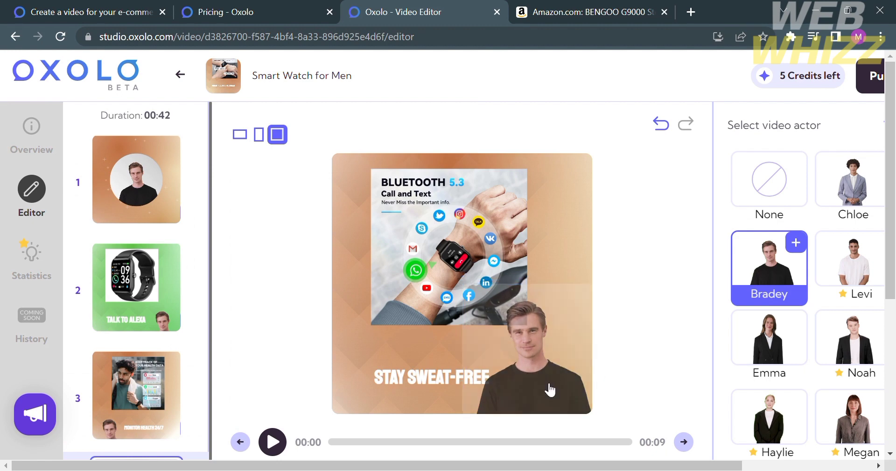
- Turn on To all scenes so the current actor appears in every scene
scroll(806, 93, "right", 3)
scroll(805, 93, "up", 4)
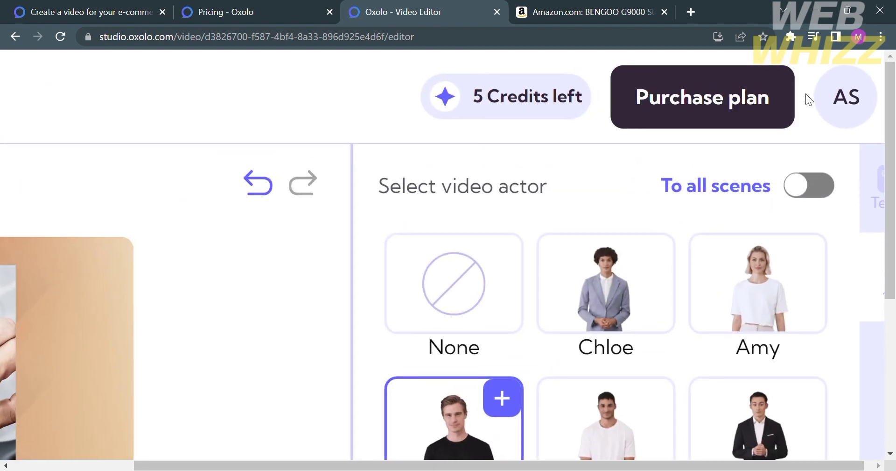
scroll(806, 93, "right", 2)
scroll(811, 100, "down", 4)
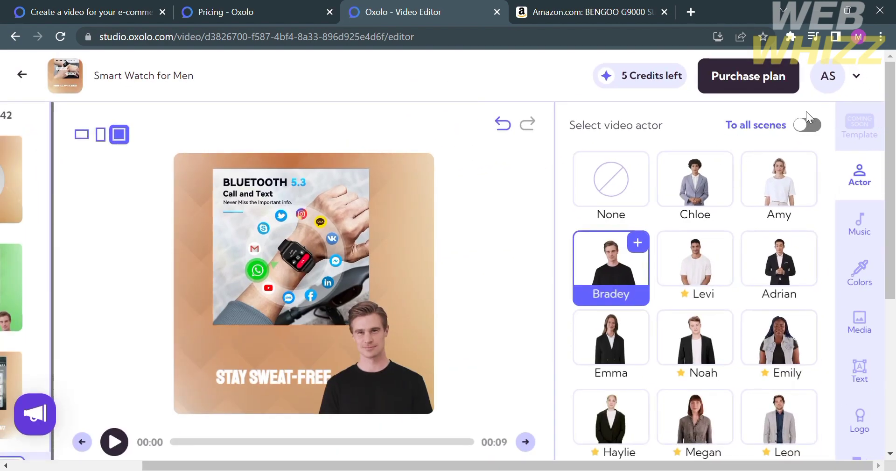
left_click(811, 127)
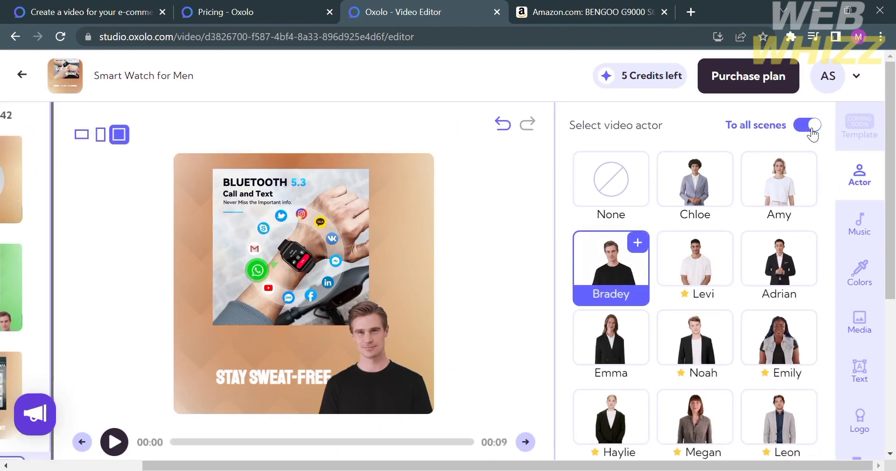
- Glance at the purchase plan options, return Home, then switch to the oxolo.com homepage
left_click(784, 92)
scroll(606, 276, "down", 5)
left_click(180, 74)
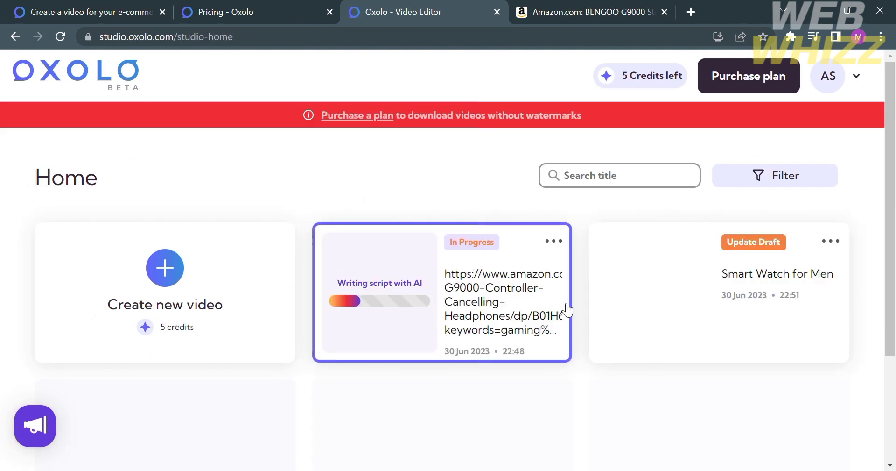
mouse_move(751, 306)
key("ctrl+1")
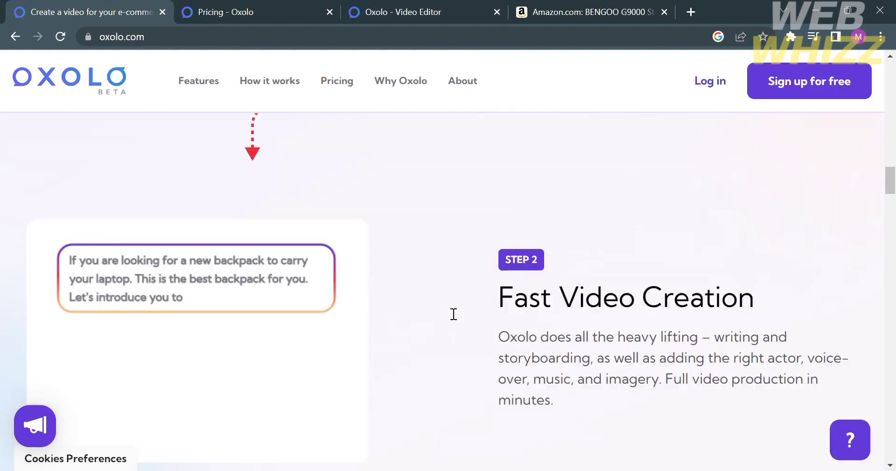
scroll(451, 312, "up", 10)
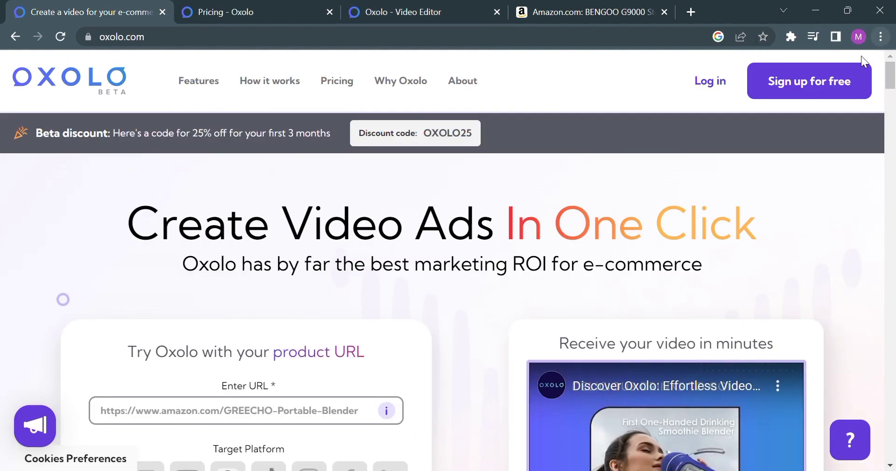